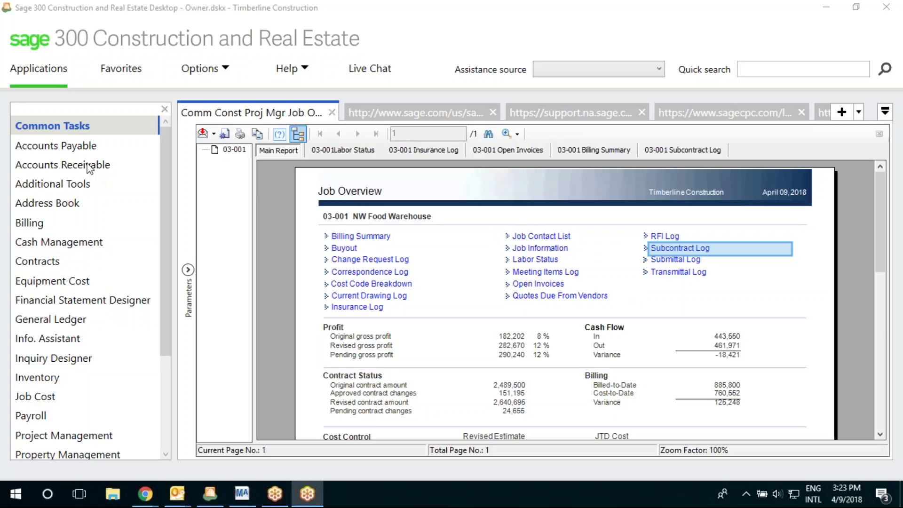
# - Browse the favorites and the task groups of the Accounts Payable, Accounts Receivable and Job Cost applications
pyautogui.click(124, 67)
pyautogui.click(124, 66)
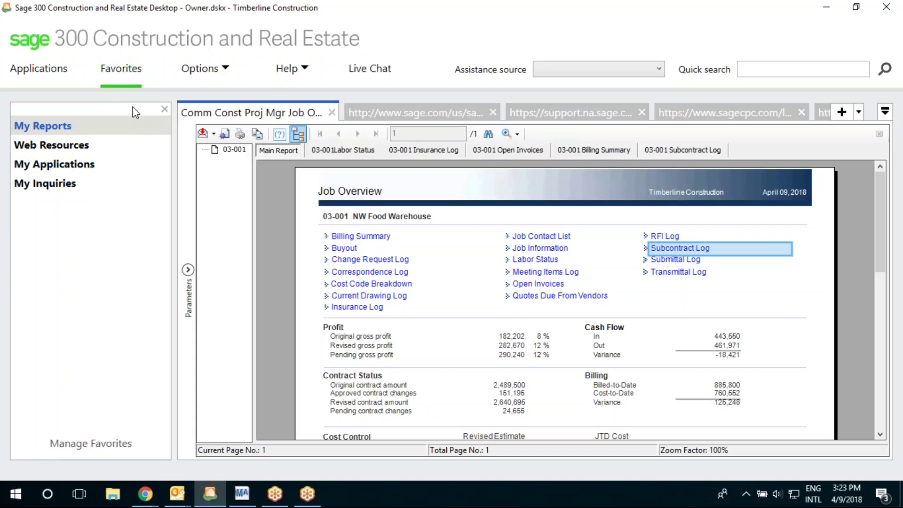
pyautogui.click(37, 73)
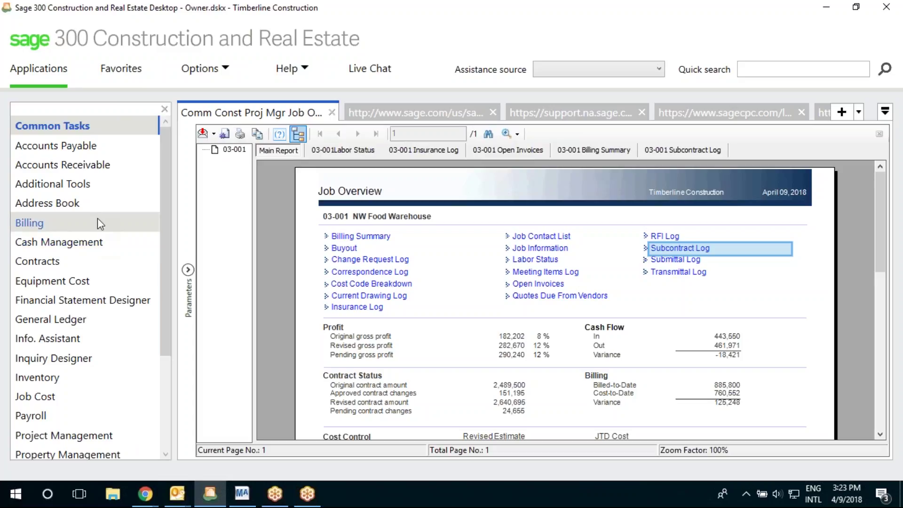
pyautogui.click(86, 146)
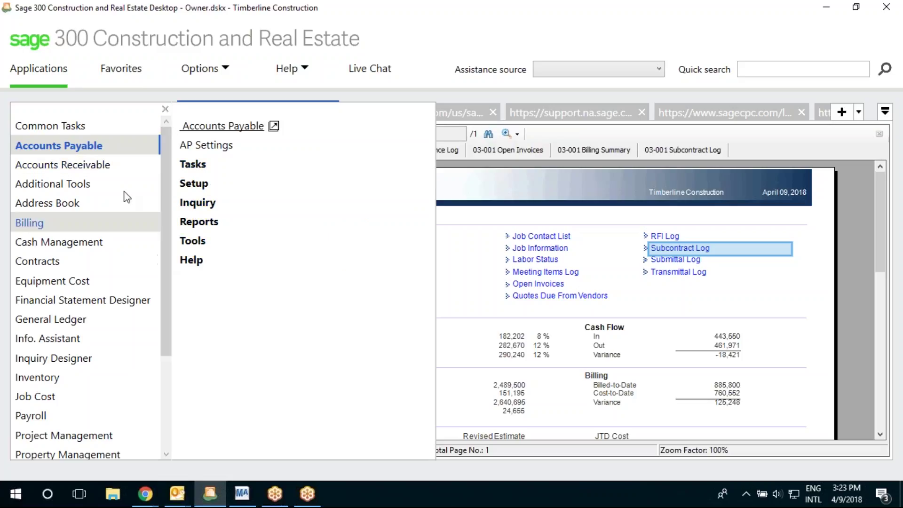
pyautogui.click(66, 165)
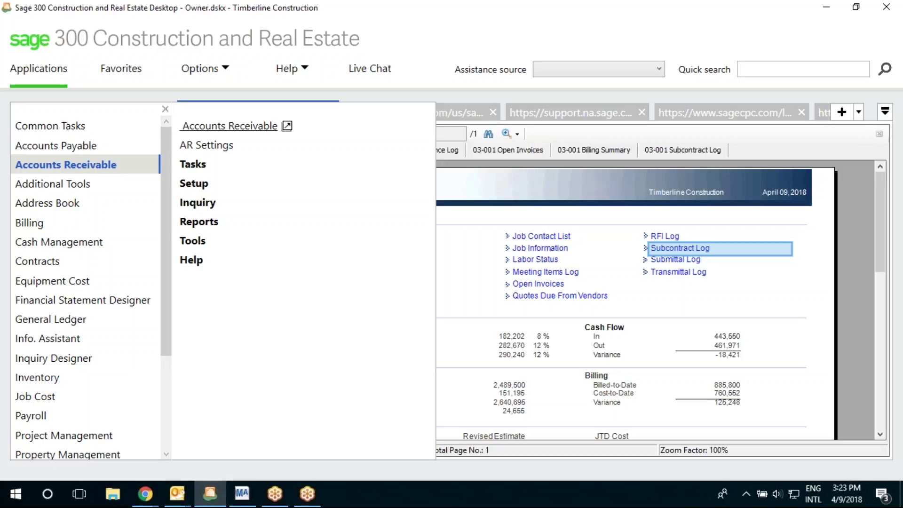
pyautogui.click(77, 396)
pyautogui.click(197, 182)
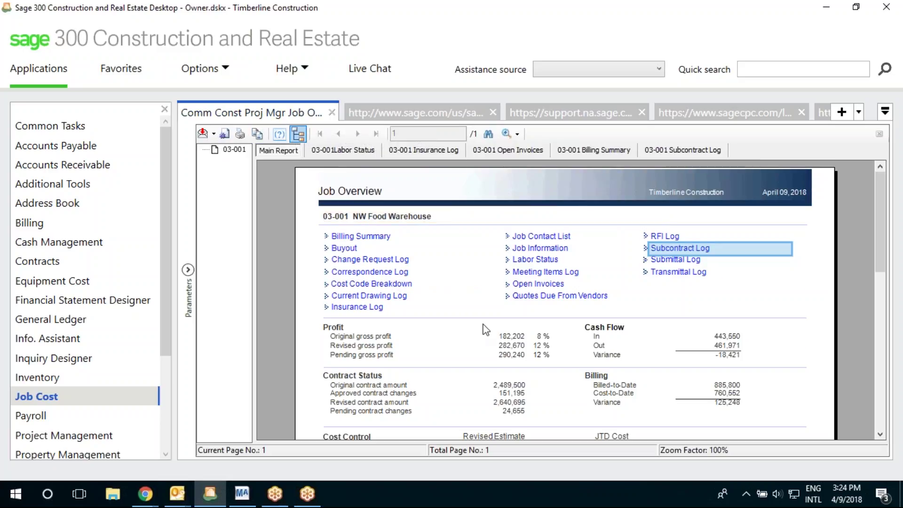
# - Review the Job Overview report for job 03-001 and drill down to its Cost Code Breakdown
pyautogui.scroll(-3, 483, 332)
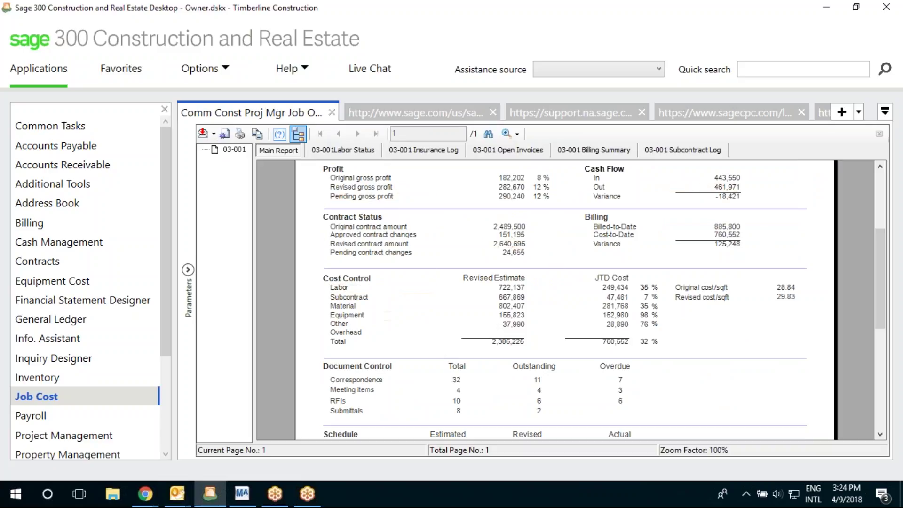
pyautogui.scroll(3, 471, 324)
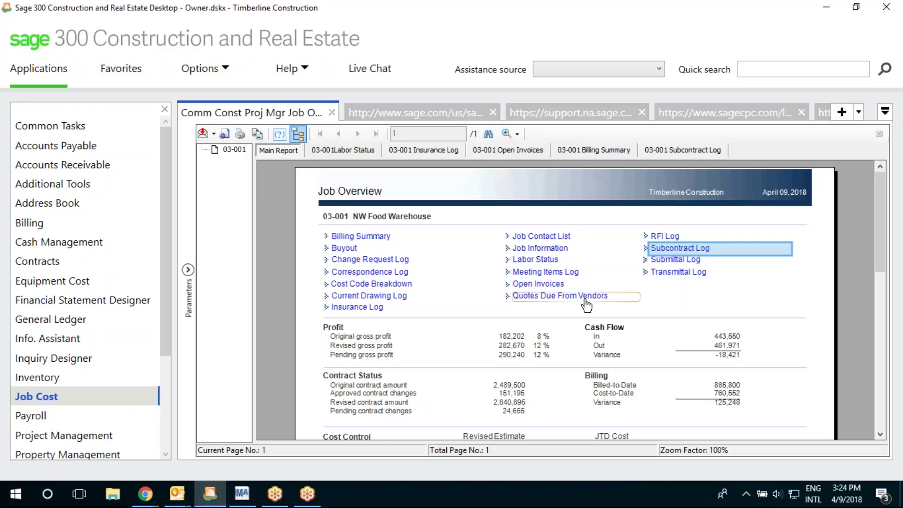
pyautogui.click(372, 283)
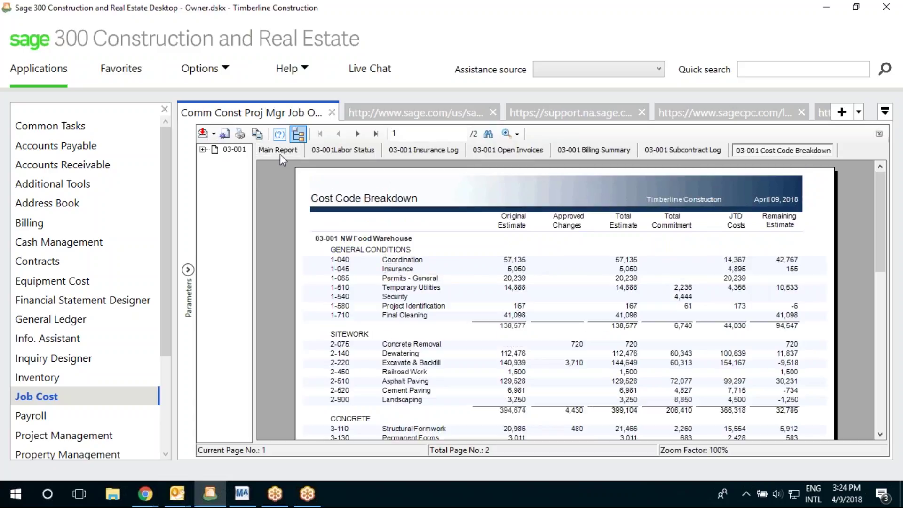
# - Review the Labor Status, Insurance Log, Open Invoices, Billing Summary and Subcontract Log reports for job 03-001, and return to the main report
pyautogui.click(343, 151)
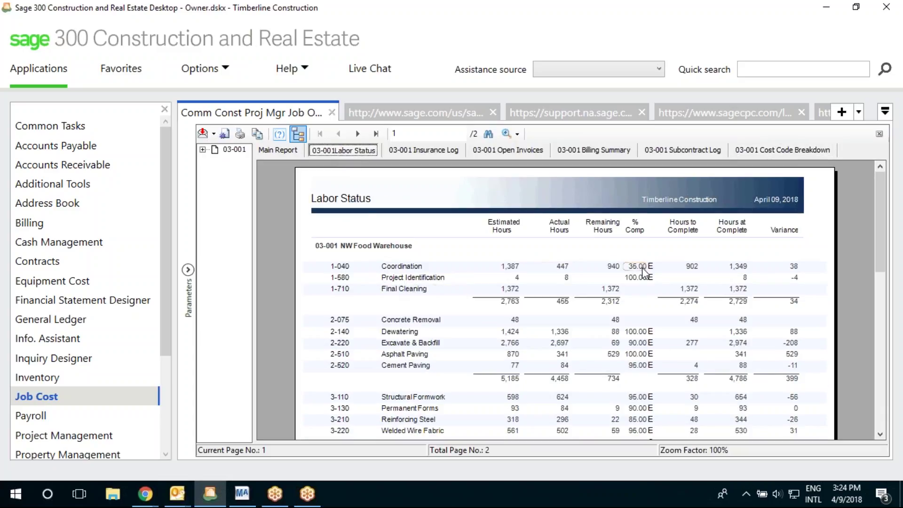
pyautogui.click(417, 150)
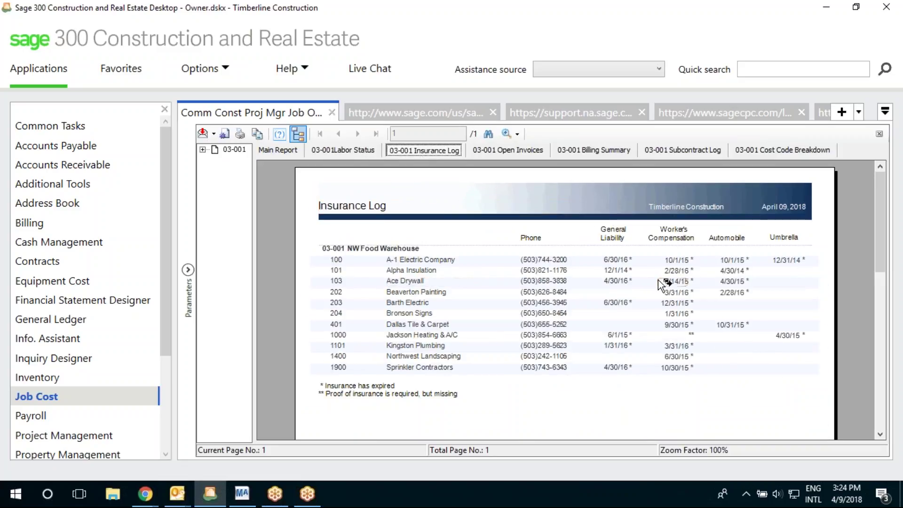
pyautogui.click(519, 151)
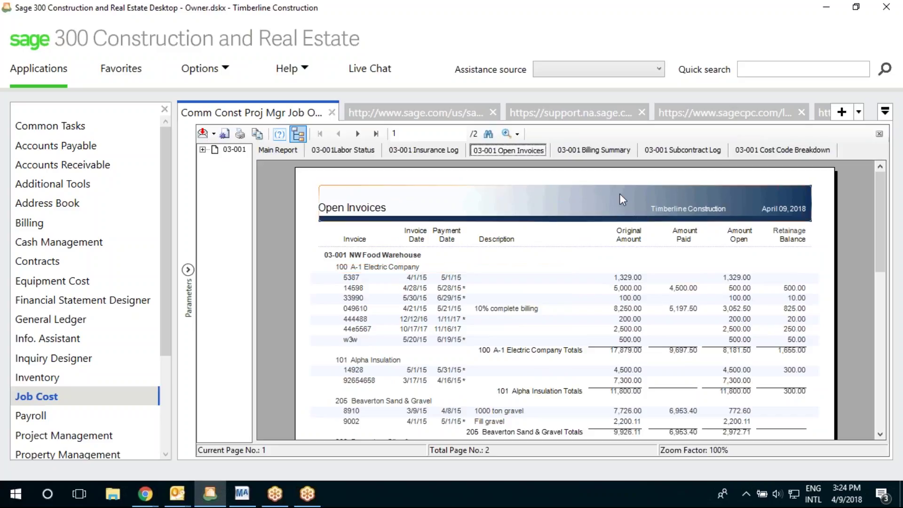
pyautogui.click(599, 151)
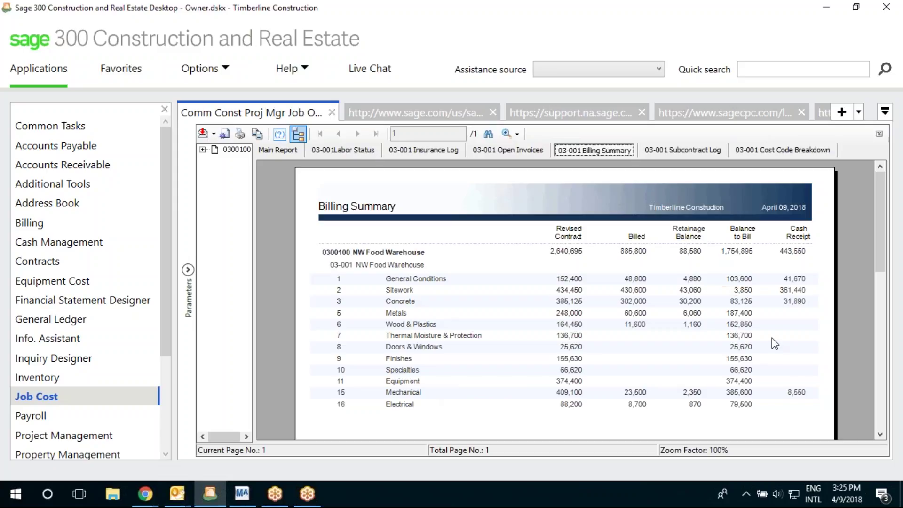
pyautogui.click(692, 149)
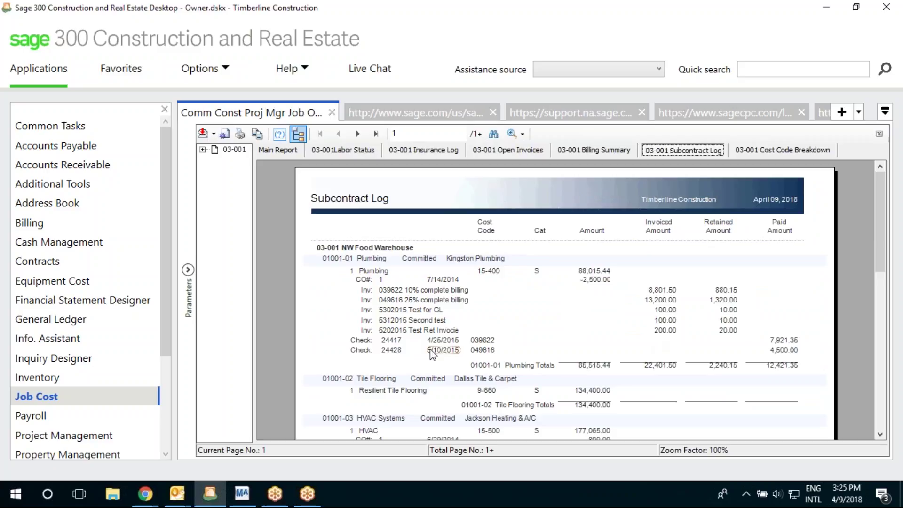
pyautogui.click(288, 149)
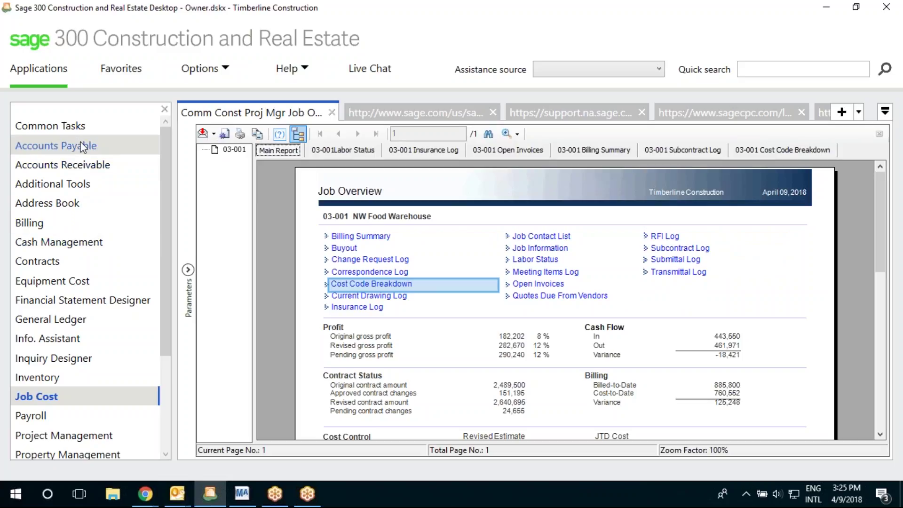
# - Open the Job Cost Enter Estimates task and view the list of jobs without selecting one
pyautogui.click(75, 397)
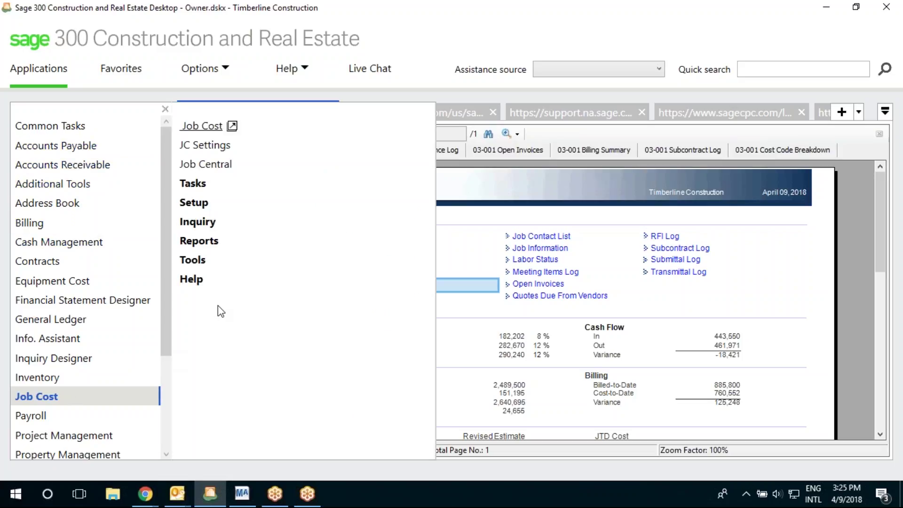
pyautogui.click(207, 184)
pyautogui.click(242, 205)
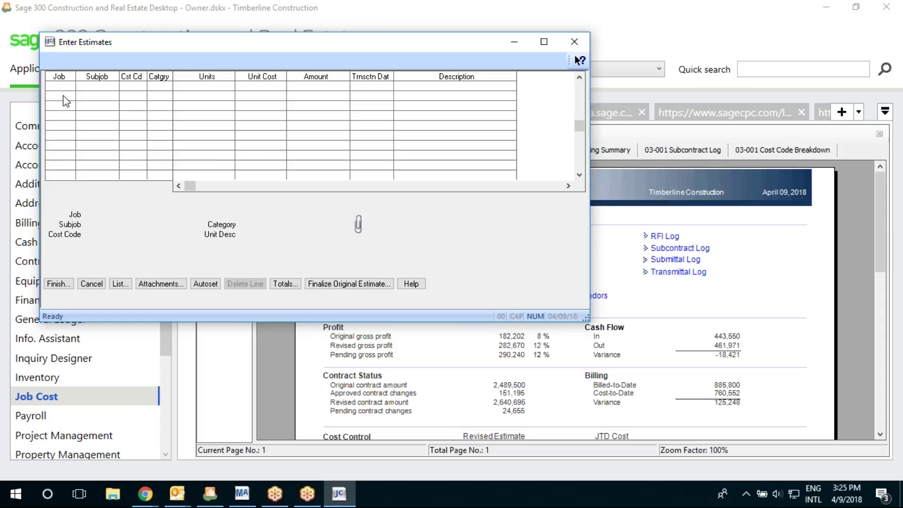
pyautogui.press('F4')
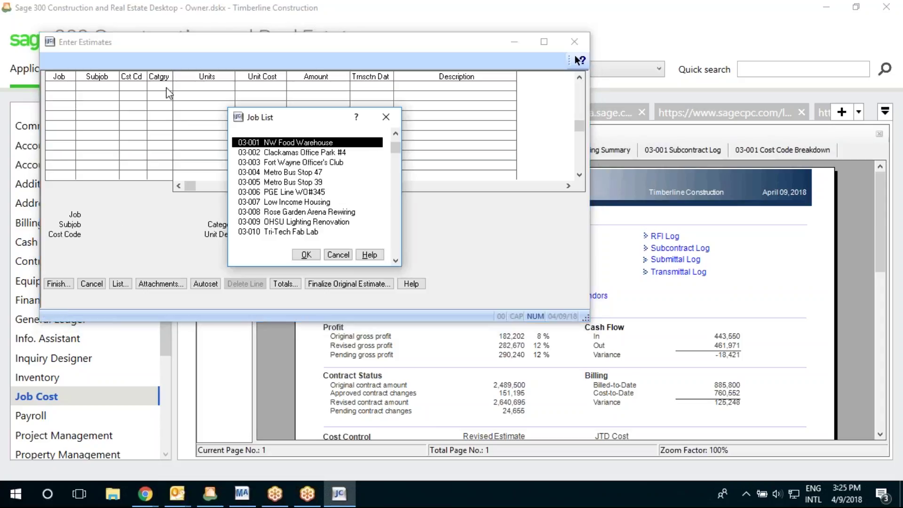
pyautogui.click(340, 259)
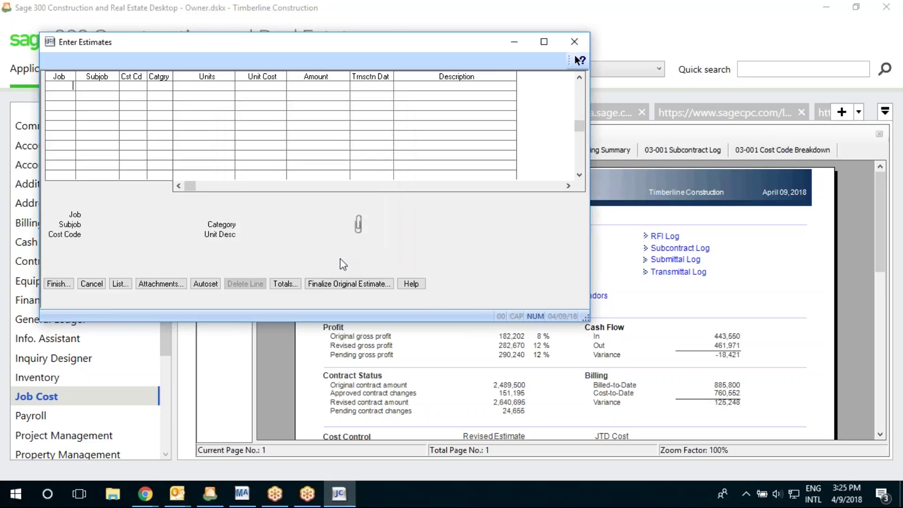
# - Look up the context help for the estimate entry columns, and close both the help and the Enter Estimates window
pyautogui.click(580, 61)
pyautogui.click(173, 87)
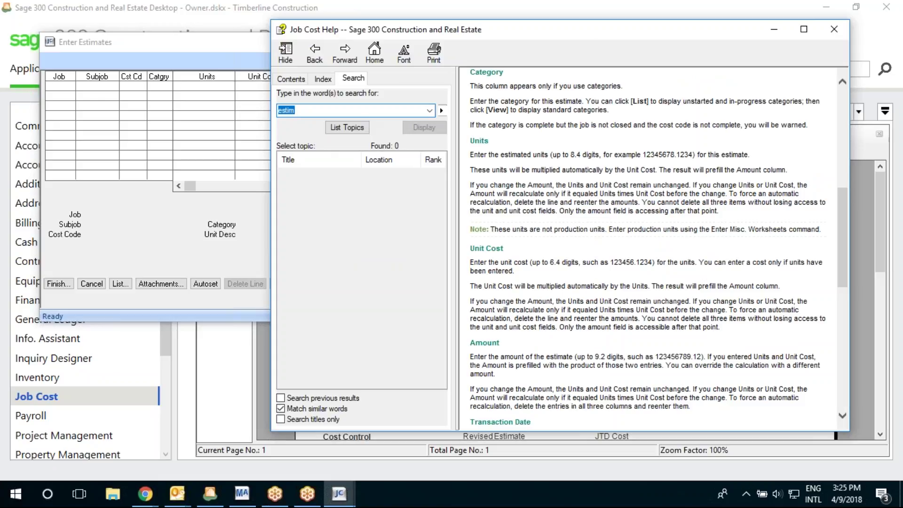
pyautogui.click(833, 30)
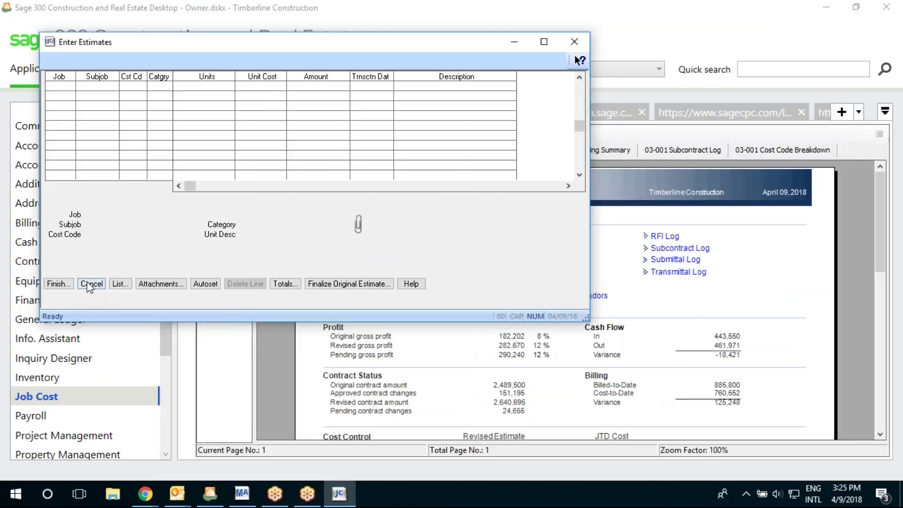
pyautogui.click(58, 284)
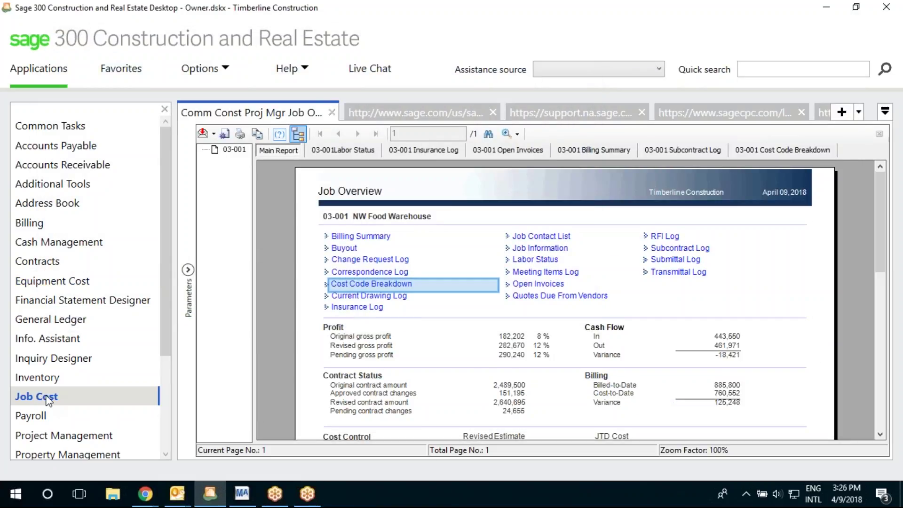
# - Examine the Job Cost tools, including the import options for estimates, direct costs and commitments
pyautogui.click(45, 399)
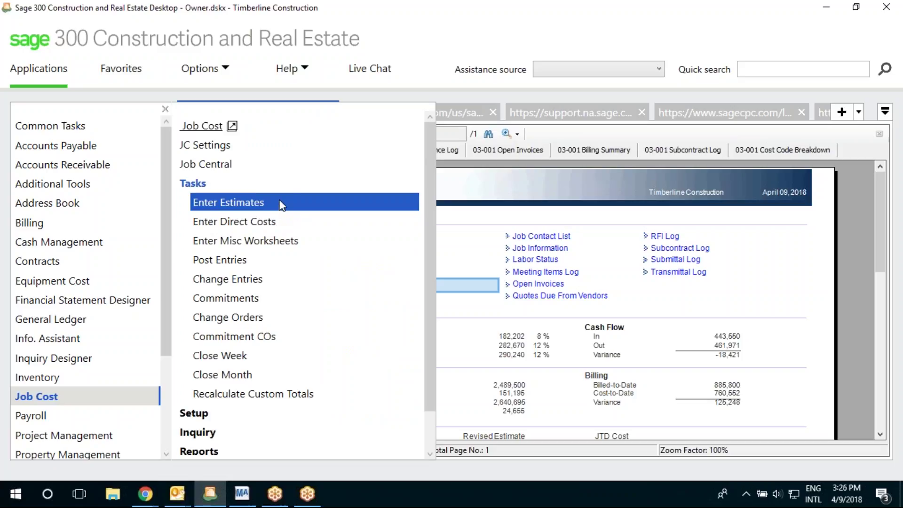
pyautogui.scroll(-1, 281, 205)
pyautogui.click(272, 429)
pyautogui.scroll(-2, 273, 391)
pyautogui.click(229, 374)
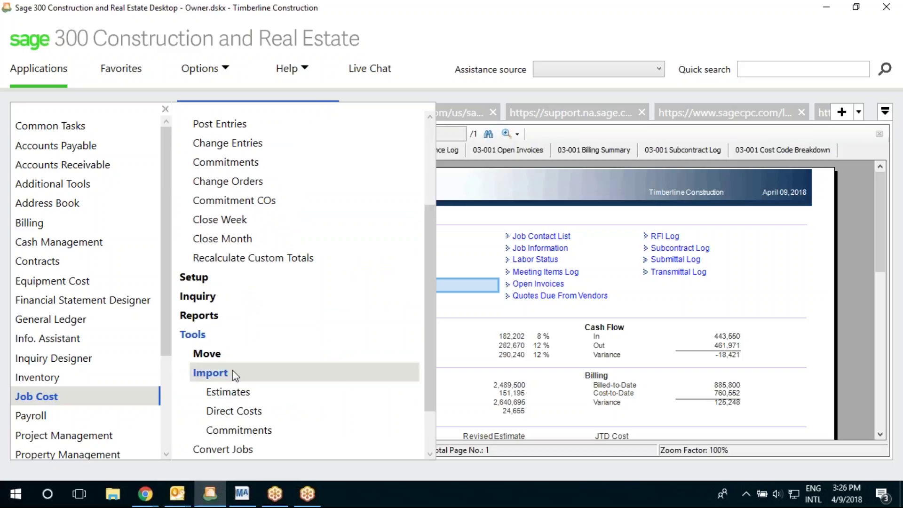
pyautogui.scroll(-2, 233, 374)
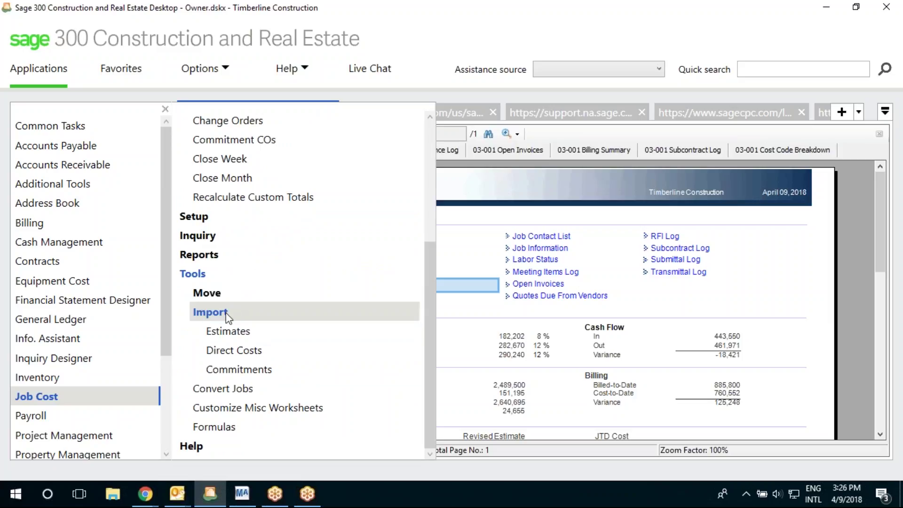
pyautogui.scroll(6, 224, 312)
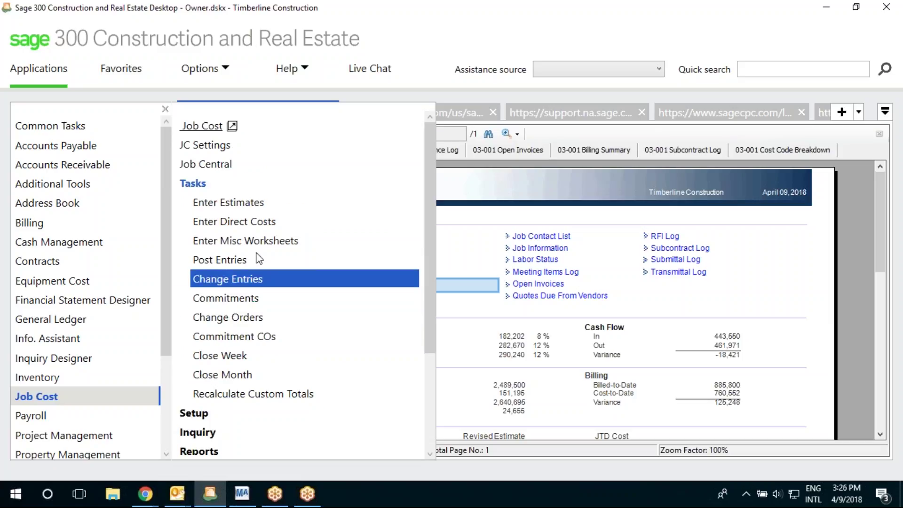
# - View the Job Cost Enter Direct Costs entry grid and close it without entering anything
pyautogui.click(228, 222)
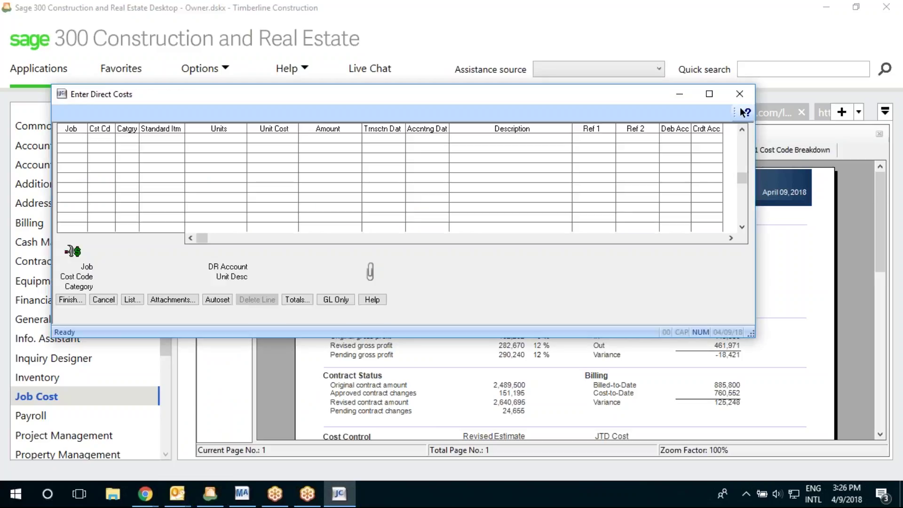
pyautogui.click(111, 302)
pyautogui.click(109, 300)
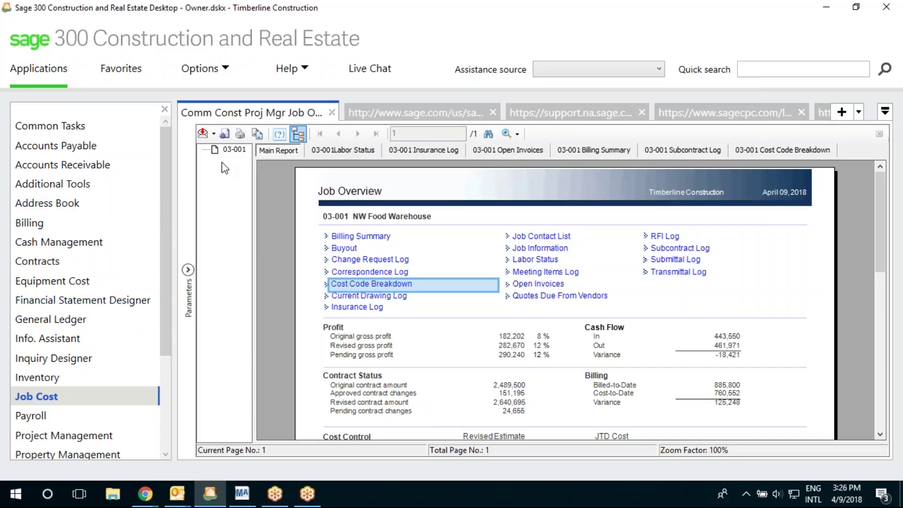
# - Open the Custom Fields record selection from the common tasks and browse the available record types
pyautogui.click(82, 133)
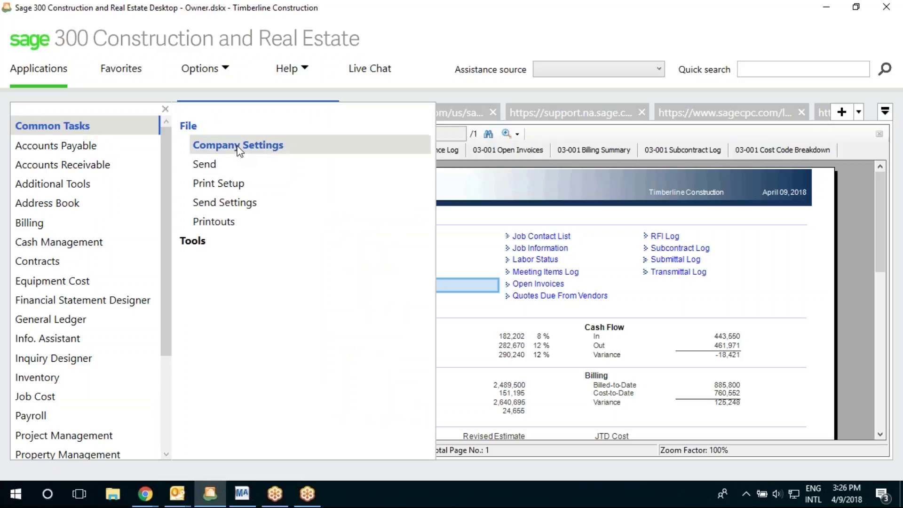
pyautogui.click(294, 221)
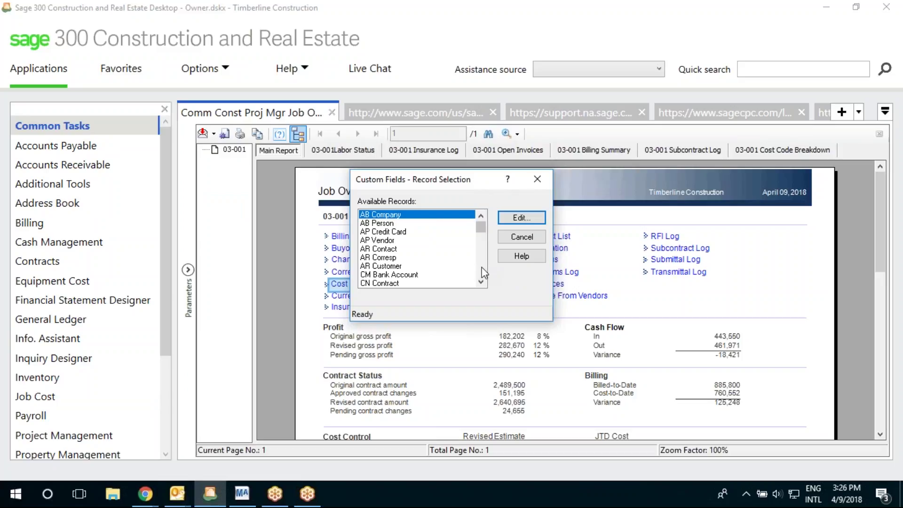
pyautogui.scroll(-3, 486, 273)
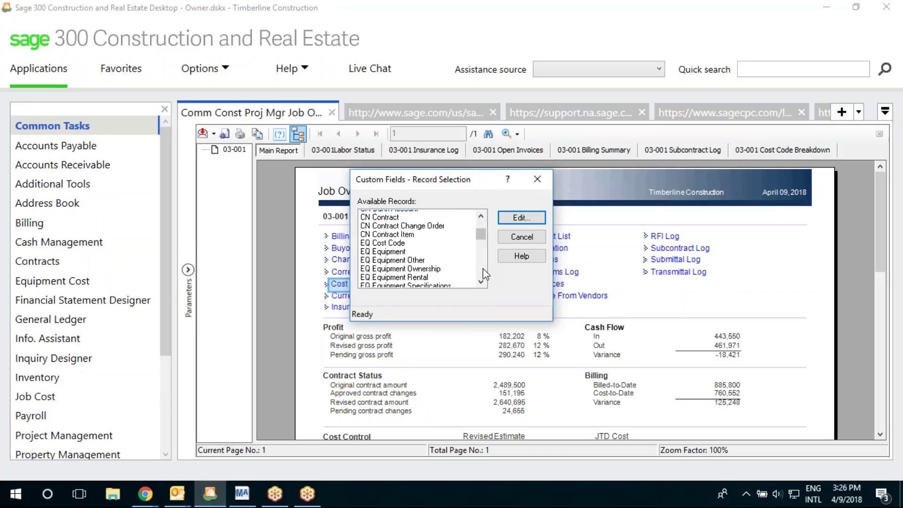
pyautogui.scroll(-2, 485, 274)
pyautogui.scroll(-4, 484, 274)
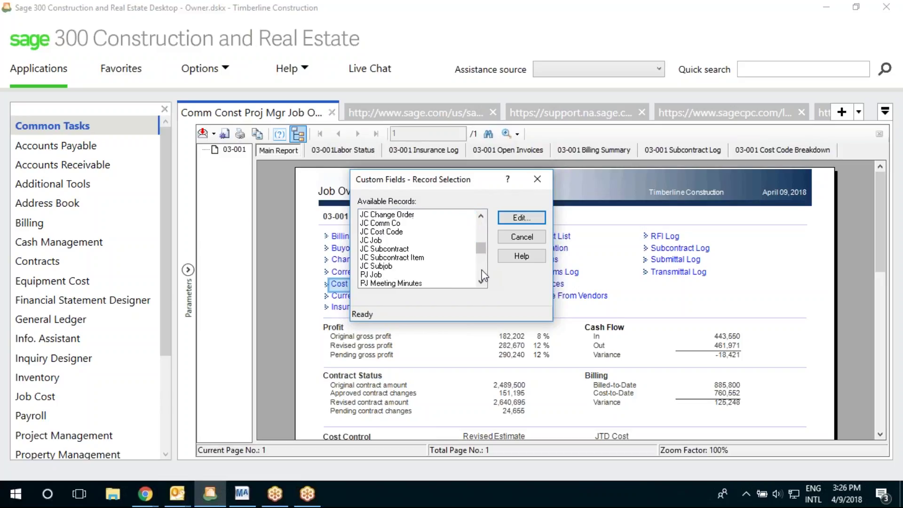
pyautogui.moveTo(482, 247); pyautogui.dragTo(482, 215)
# - Open the AP Vendor custom fields, view the options for adding a field, and cancel without adding one
pyautogui.click(383, 240)
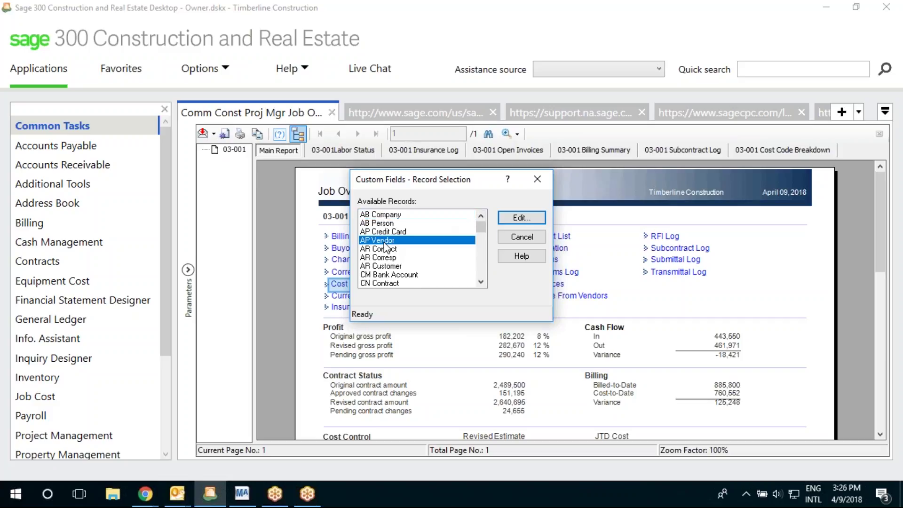
pyautogui.click(521, 219)
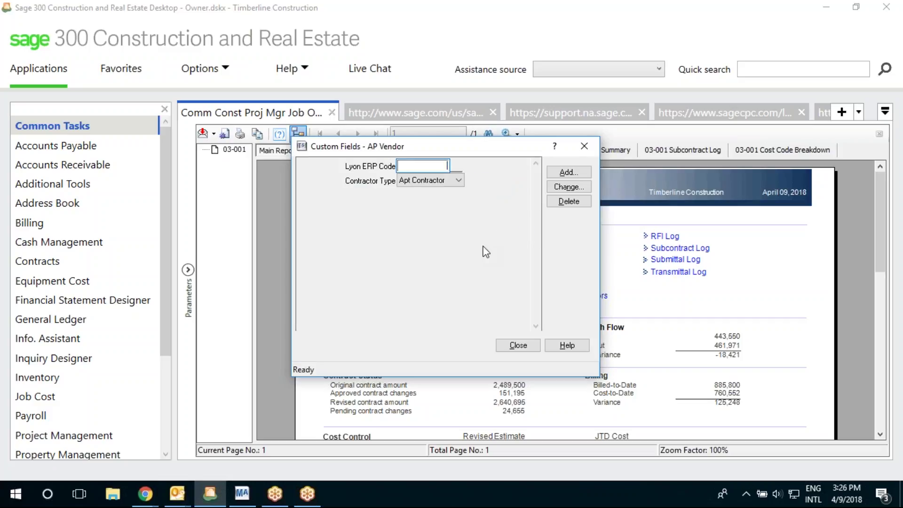
pyautogui.click(568, 172)
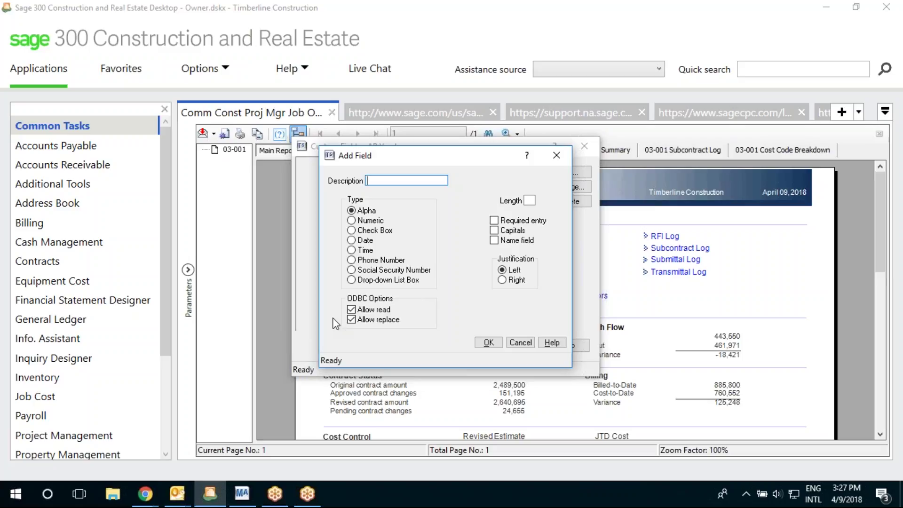
pyautogui.click(519, 344)
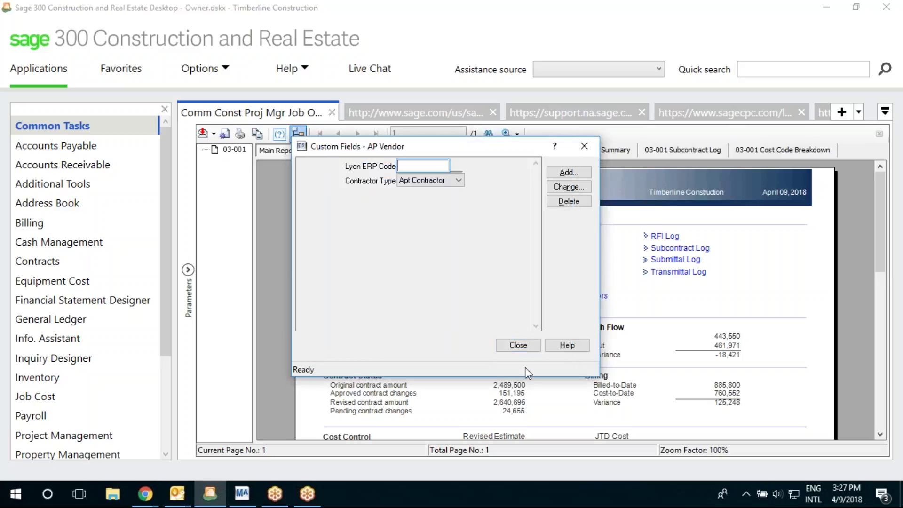
# - Close the AP Vendor custom fields and open the Project Management Job Overview inquiry using the active contract and derived files
pyautogui.click(517, 344)
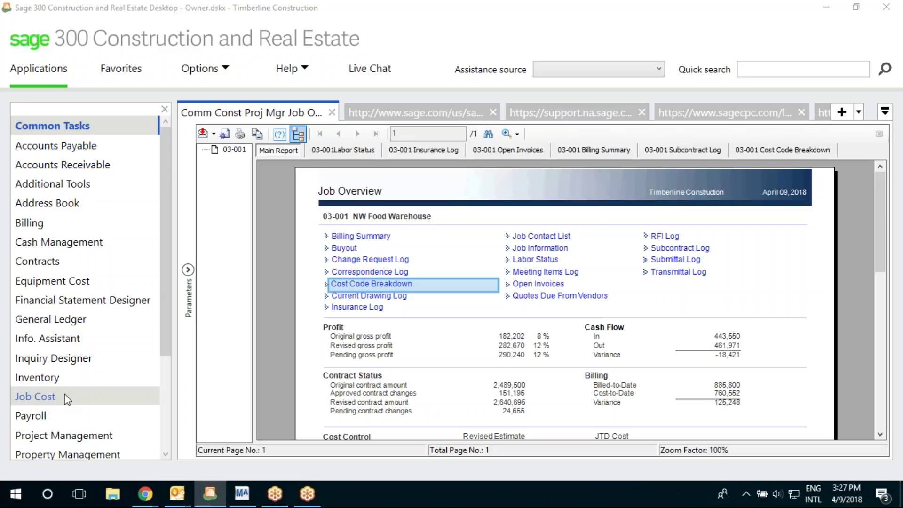
pyautogui.scroll(-1, 65, 398)
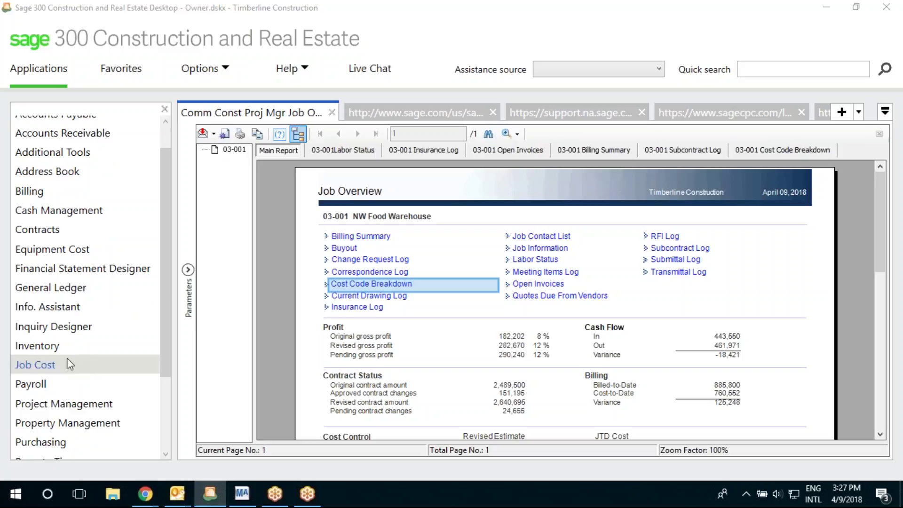
pyautogui.scroll(-1, 70, 364)
pyautogui.click(123, 373)
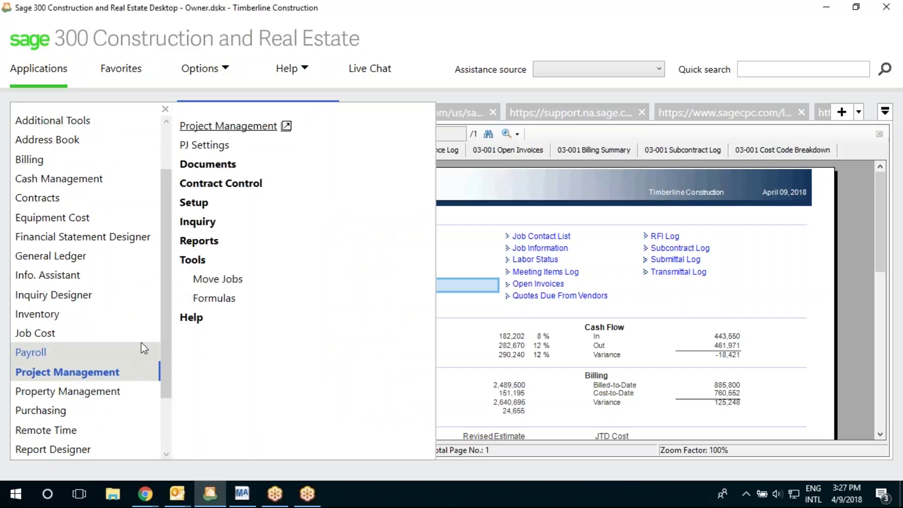
pyautogui.click(195, 260)
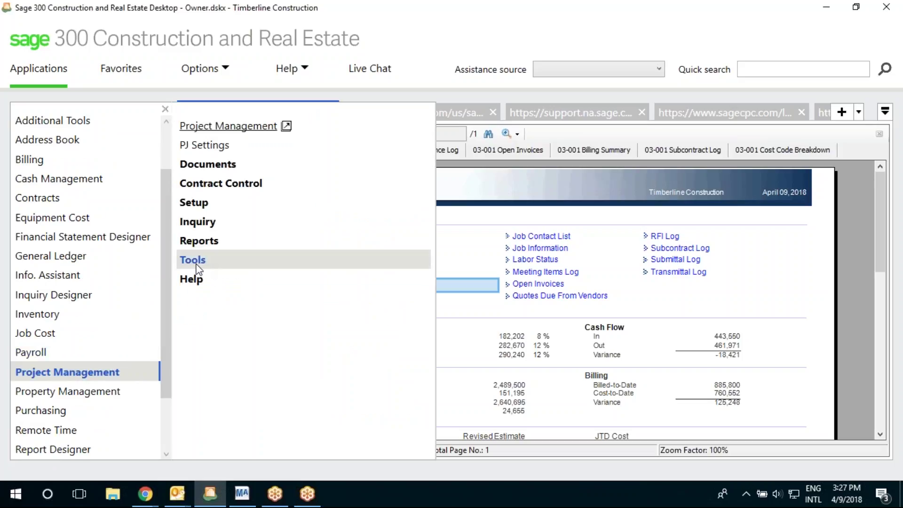
pyautogui.click(197, 221)
pyautogui.click(221, 238)
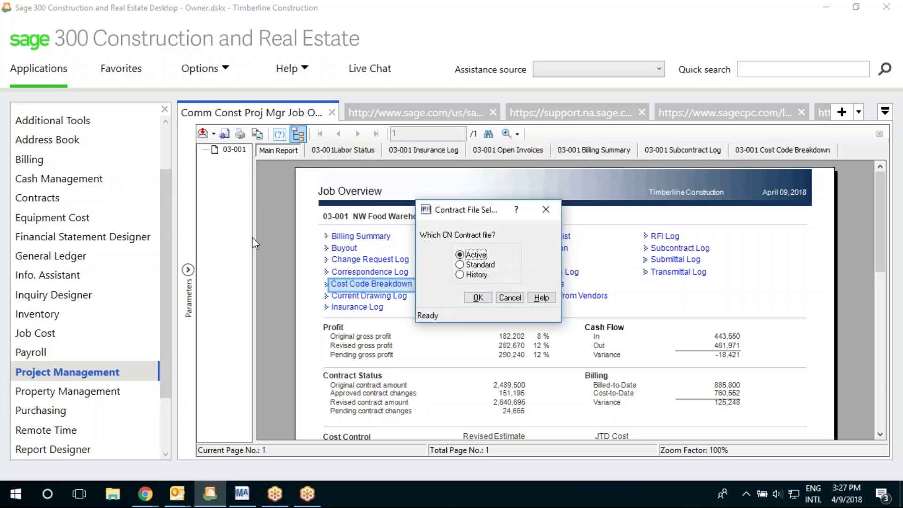
pyautogui.click(478, 297)
pyautogui.click(478, 297)
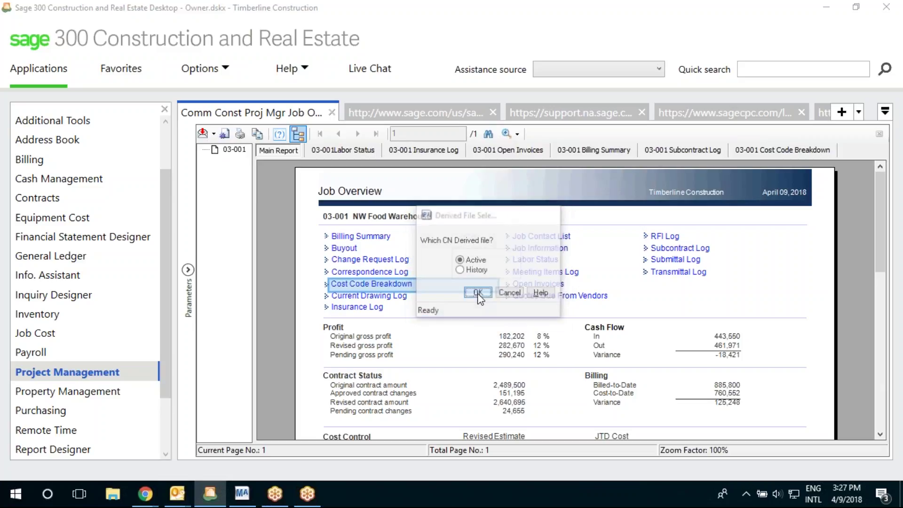
pyautogui.click(478, 297)
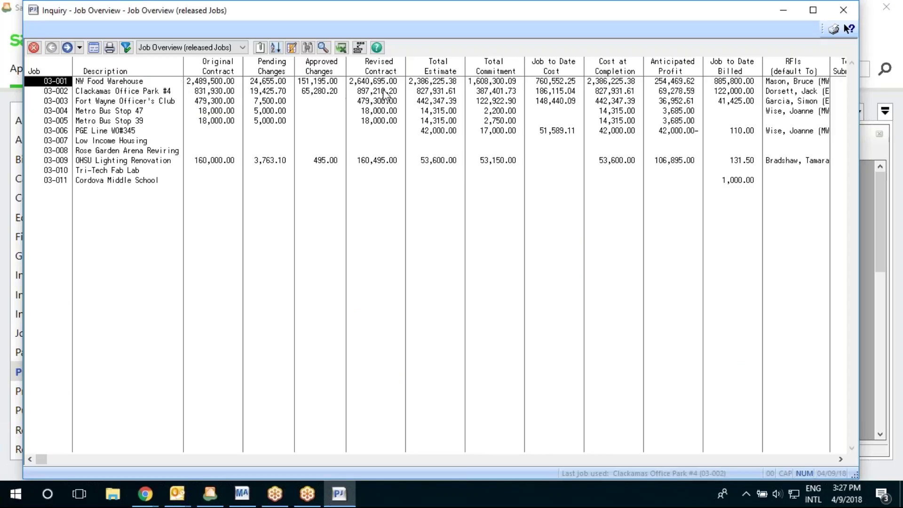
# - Drill into NW Food Warehouse's original contract items and total estimate spreadsheet, returning to the job overview after each
pyautogui.doubleClick(226, 82)
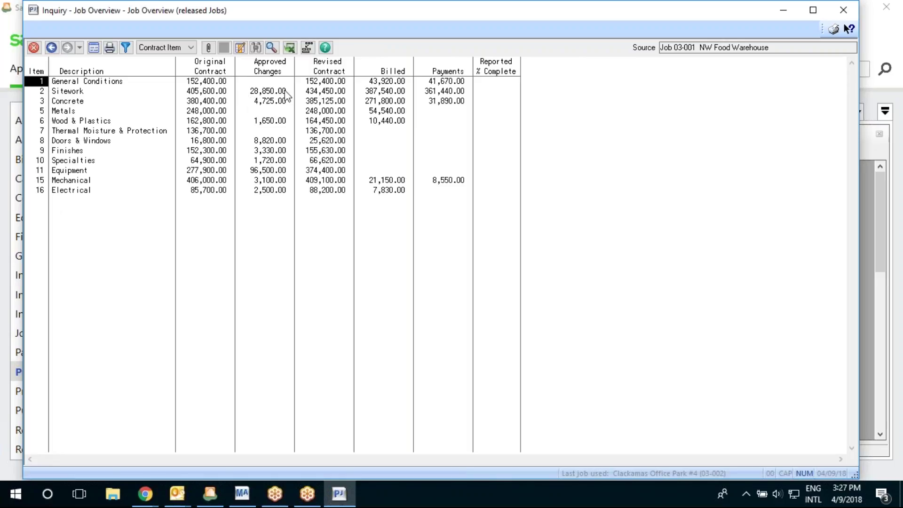
pyautogui.rightClick(442, 105)
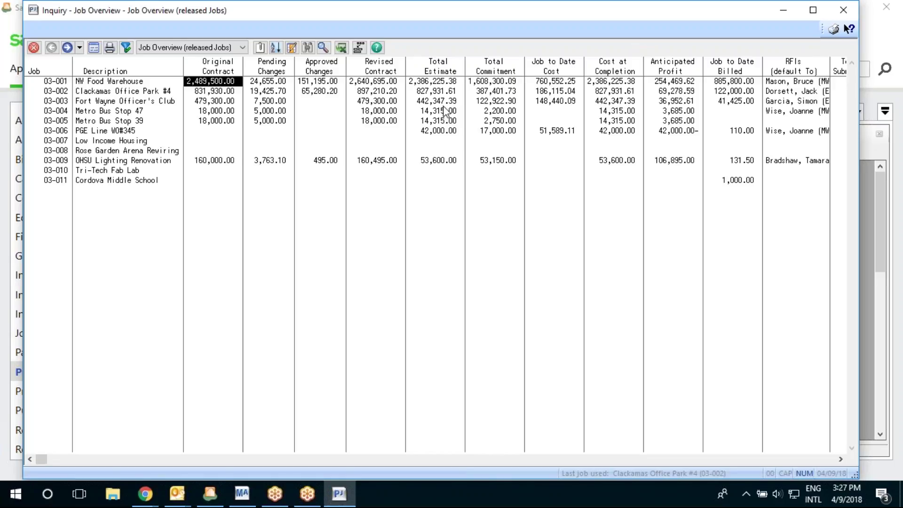
pyautogui.click(444, 83)
pyautogui.doubleClick(444, 83)
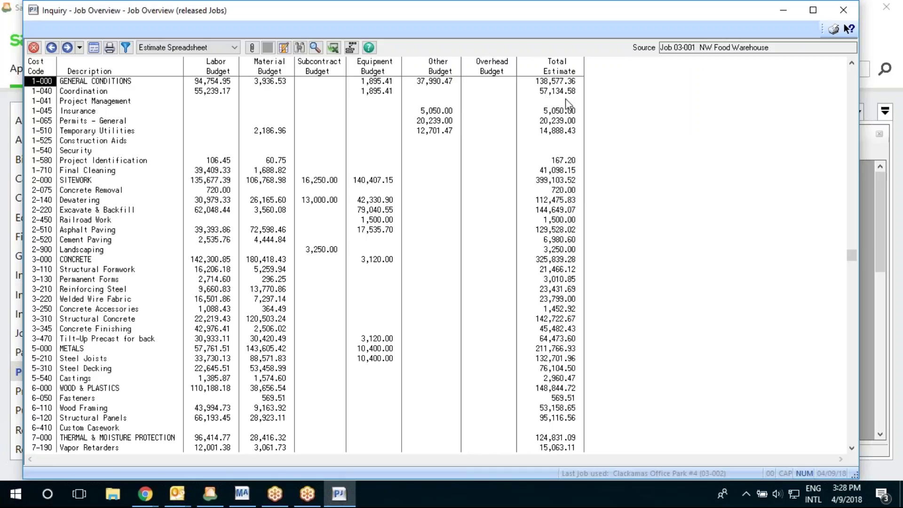
pyautogui.press('BackSpace')
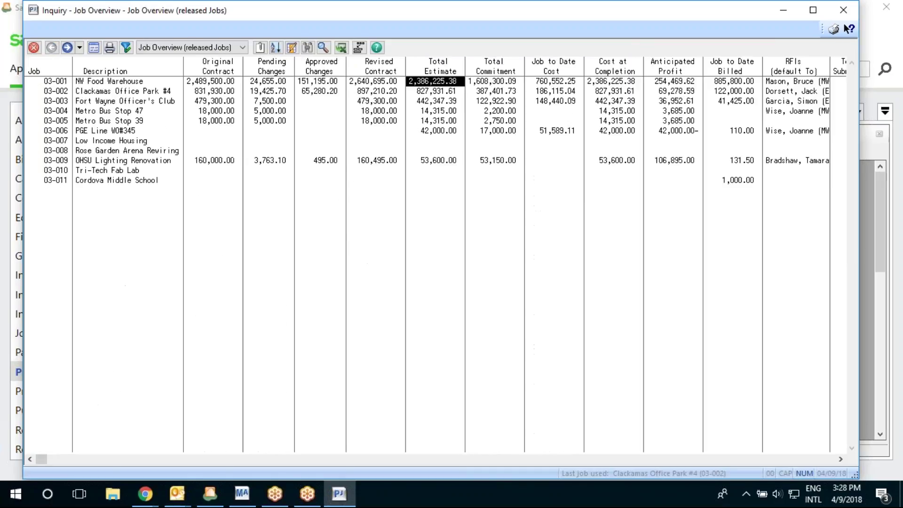
# - Trace NW Food Warehouse's Concrete & Paving commitment to the last 3500 psi invoice's payment, view the job's billing summary, and return to the overview
pyautogui.click(501, 84)
pyautogui.doubleClick(501, 85)
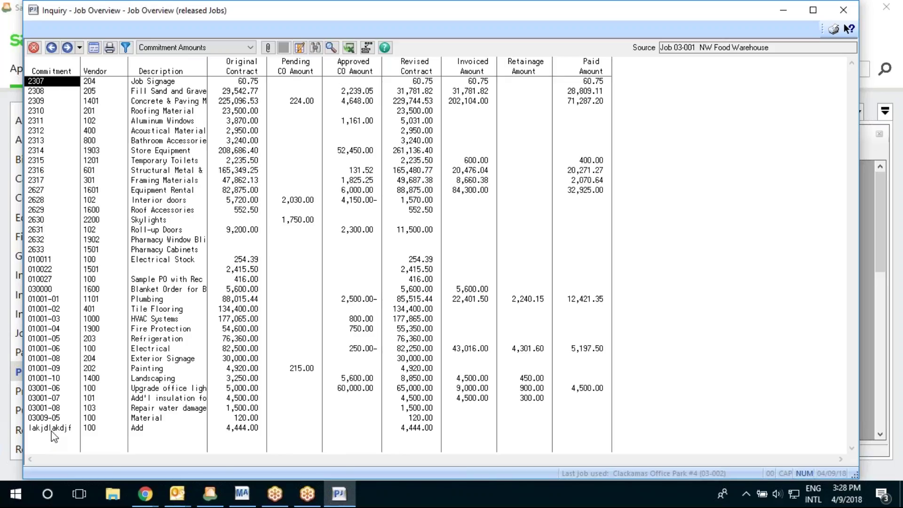
pyautogui.doubleClick(171, 101)
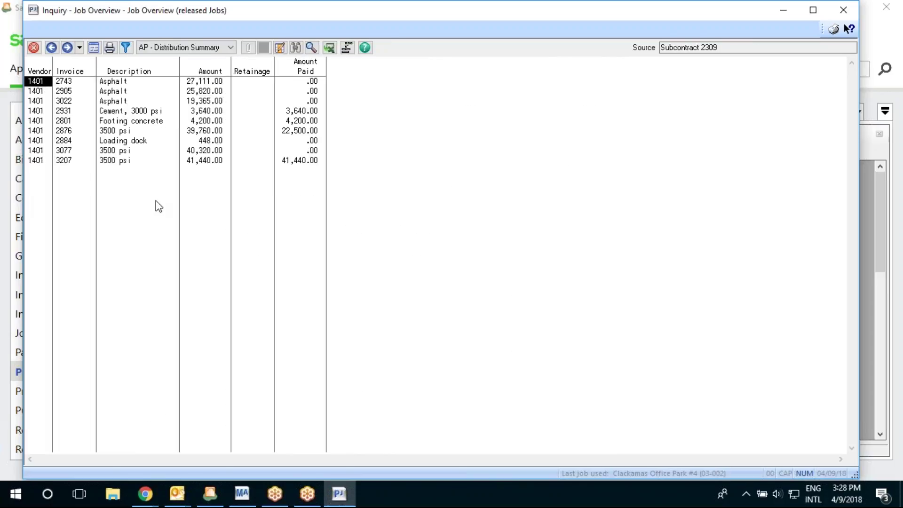
pyautogui.doubleClick(120, 160)
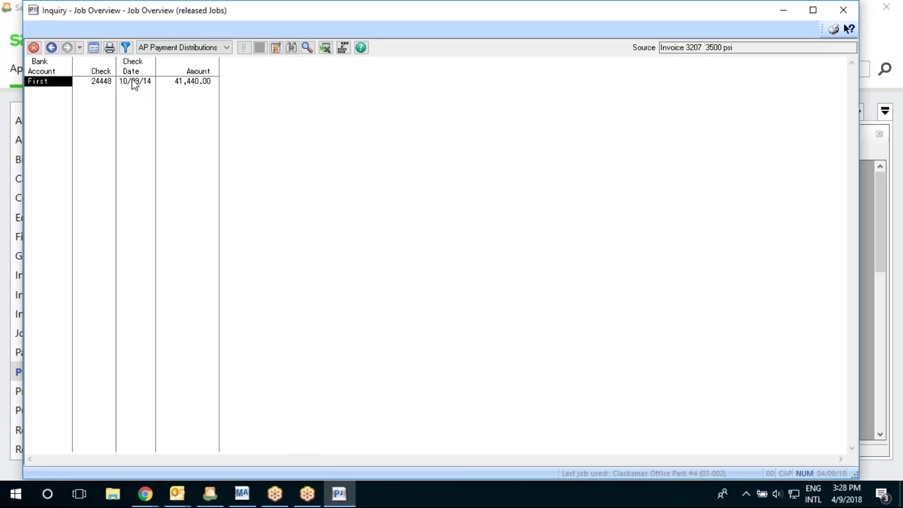
pyautogui.hotkey('alt', 'Left')
pyautogui.hotkey('alt', 'Left')
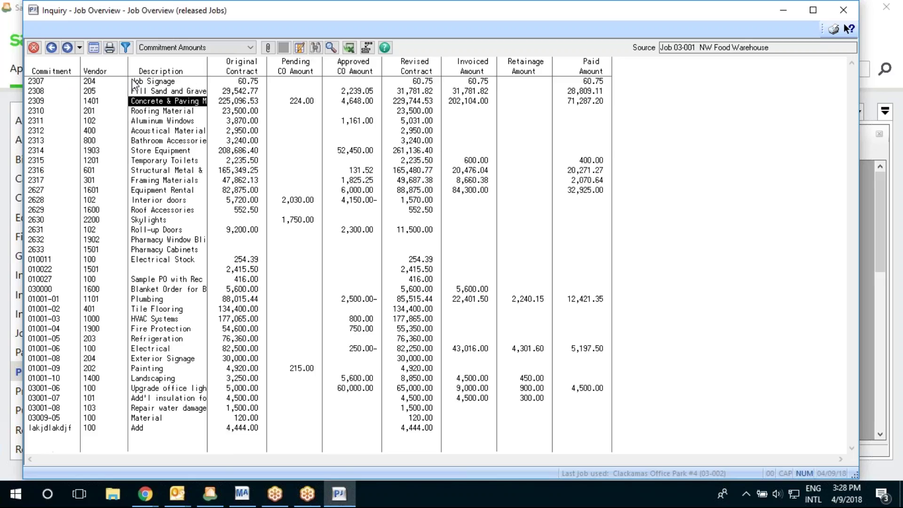
pyautogui.hotkey('alt', 'Left')
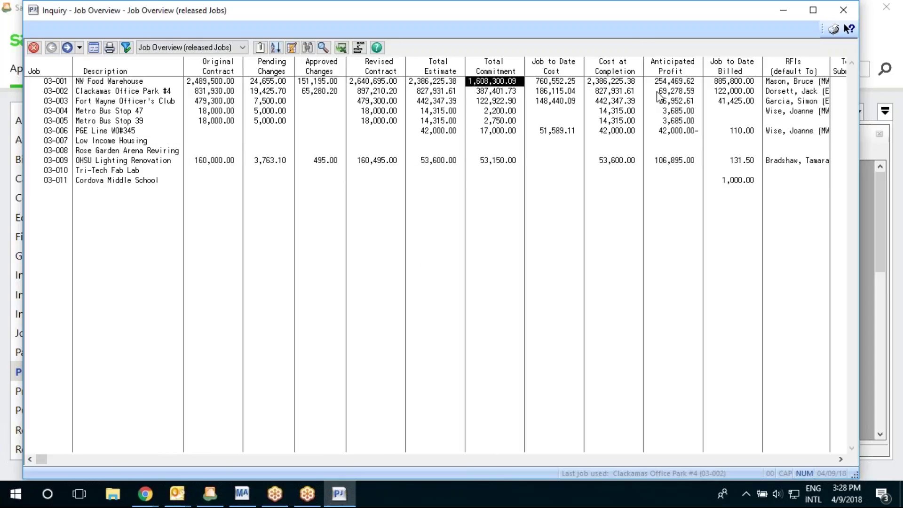
pyautogui.doubleClick(729, 82)
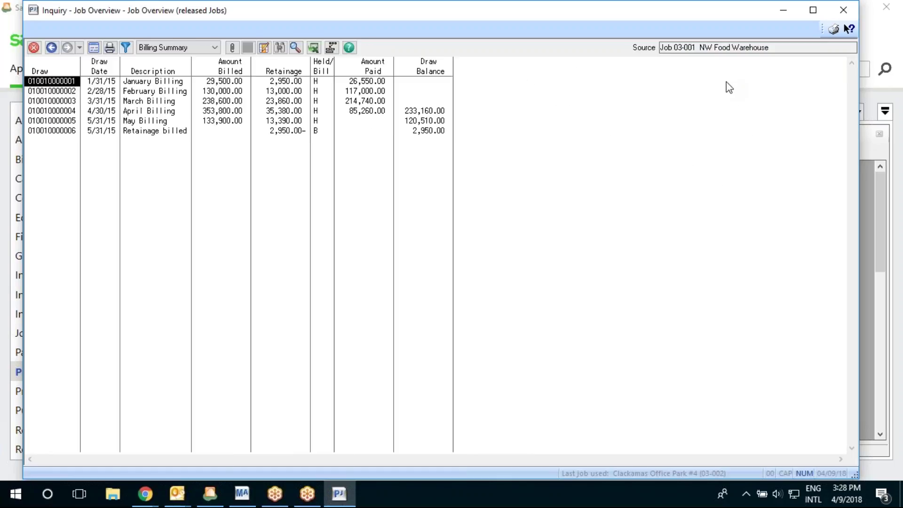
pyautogui.rightClick(723, 87)
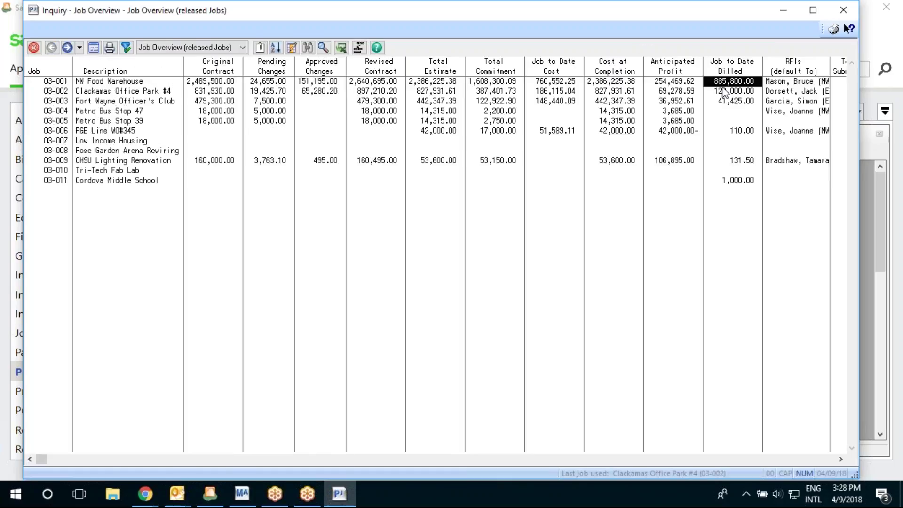
# - Start inserting a column after Description in the Job Overview inquiry, with JC - Job as the field source
pyautogui.rightClick(163, 70)
pyautogui.click(422, 415)
pyautogui.click(432, 447)
pyautogui.moveTo(380, 299); pyautogui.dragTo(316, 90)
pyautogui.click(265, 215)
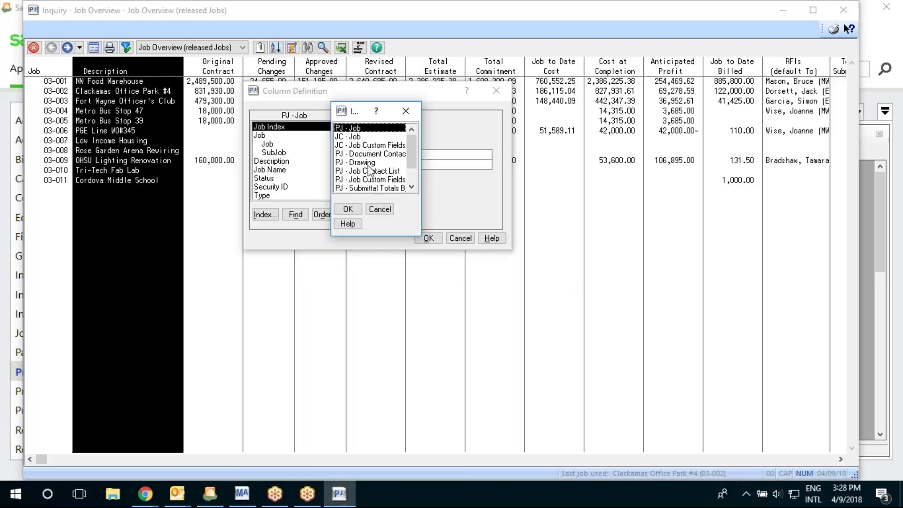
pyautogui.scroll(-1, 369, 170)
pyautogui.scroll(1, 381, 178)
pyautogui.scroll(1, 381, 177)
pyautogui.doubleClick(355, 129)
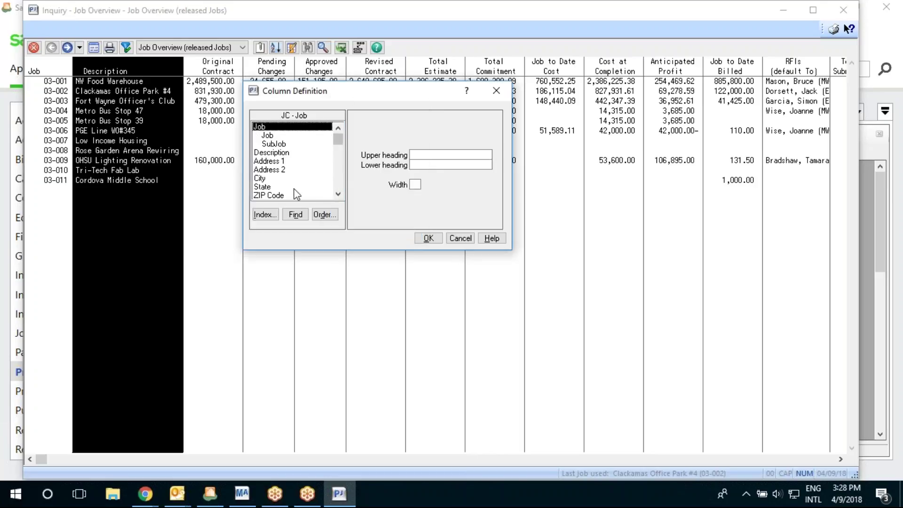
# - Choose the Status field from JC - Job and insert it as the new column
pyautogui.click(338, 192)
pyautogui.click(338, 193)
pyautogui.click(338, 193)
pyautogui.click(339, 192)
pyautogui.click(339, 193)
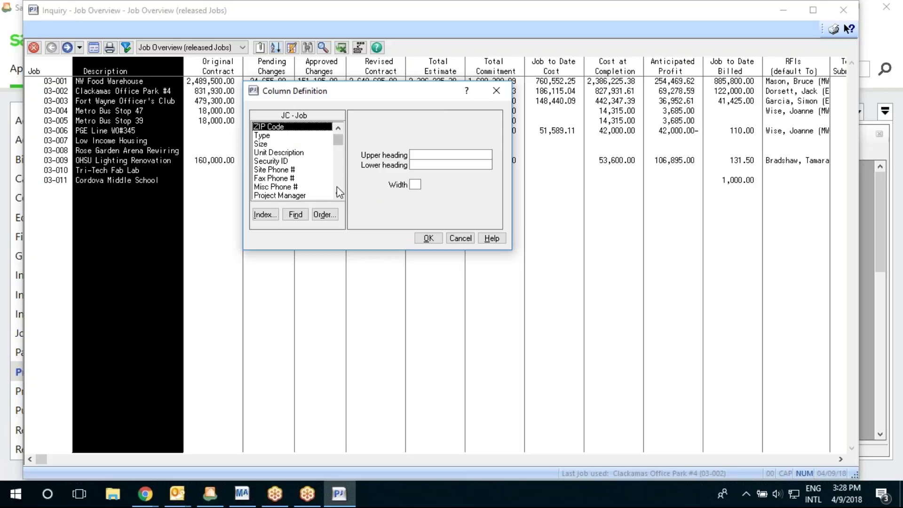
pyautogui.scroll(-3, 337, 181)
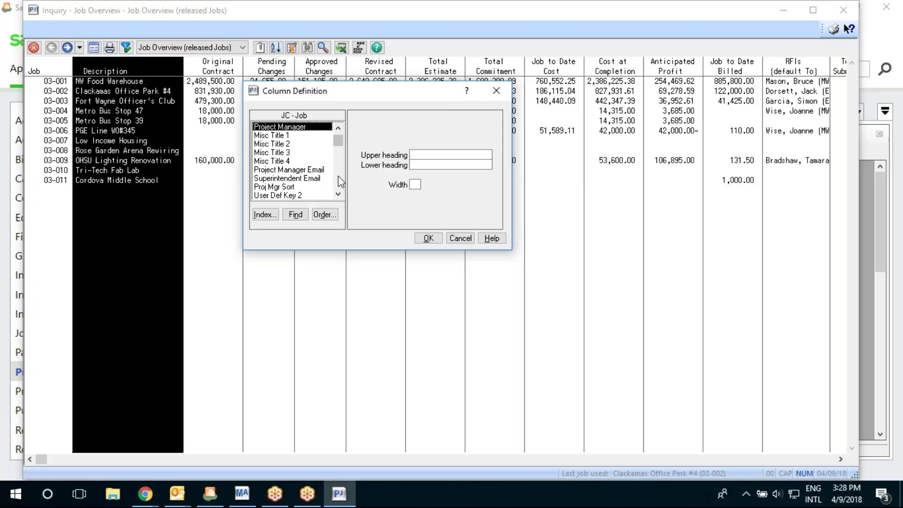
pyautogui.scroll(-3, 338, 176)
pyautogui.click(273, 135)
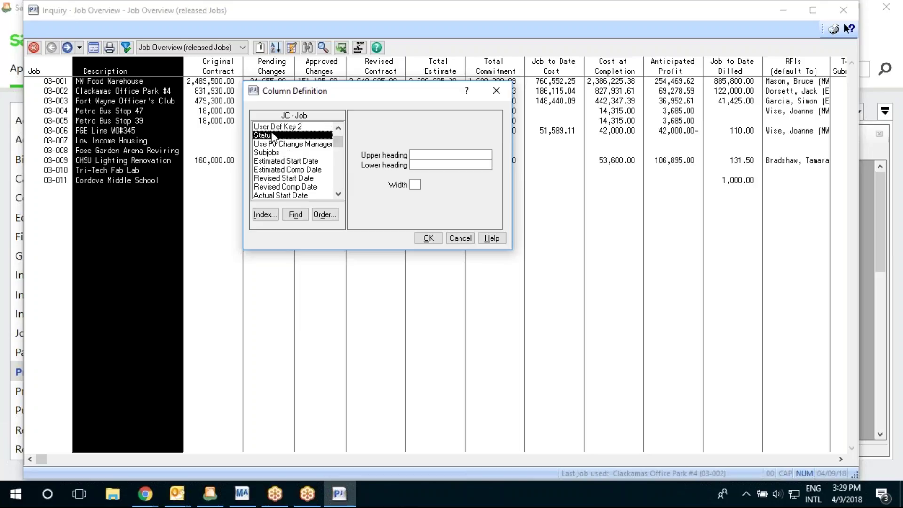
pyautogui.click(428, 238)
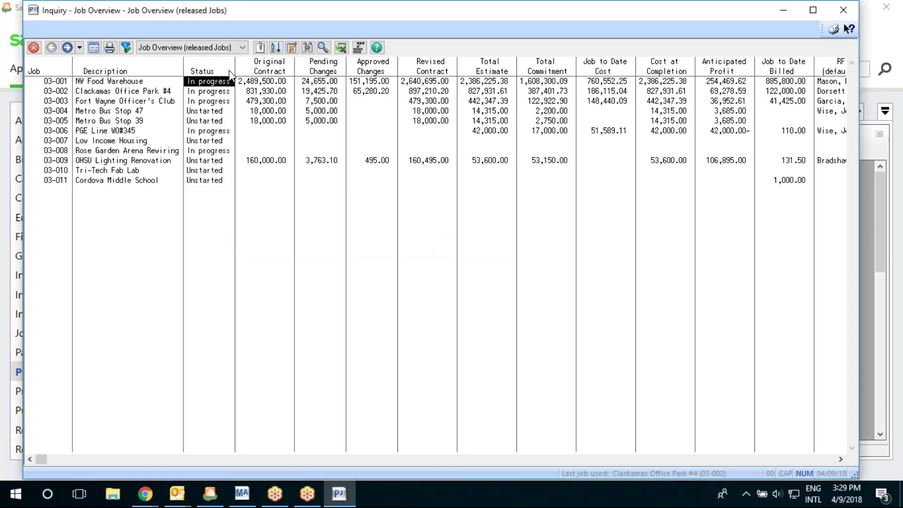
# - View how a condition of job Status equal to Unstarted is set up for the inquiry, and cancel without adding it
pyautogui.click(126, 47)
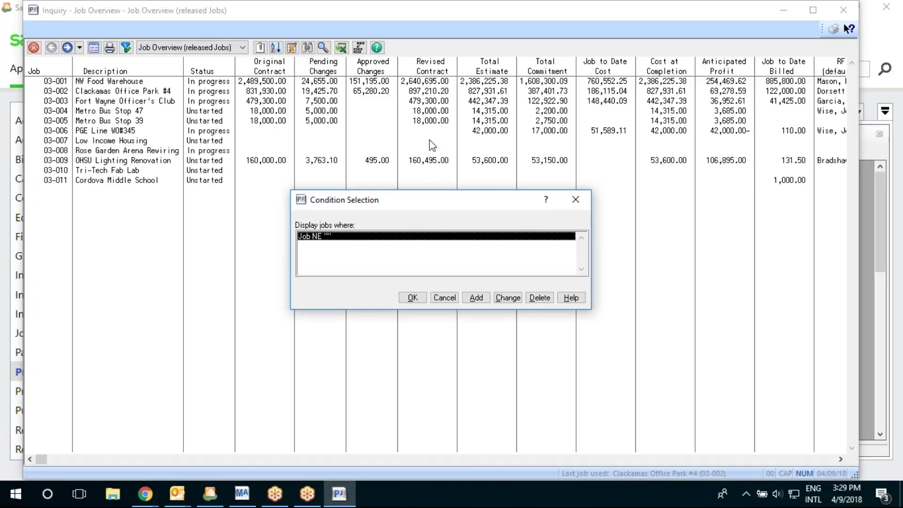
pyautogui.click(475, 297)
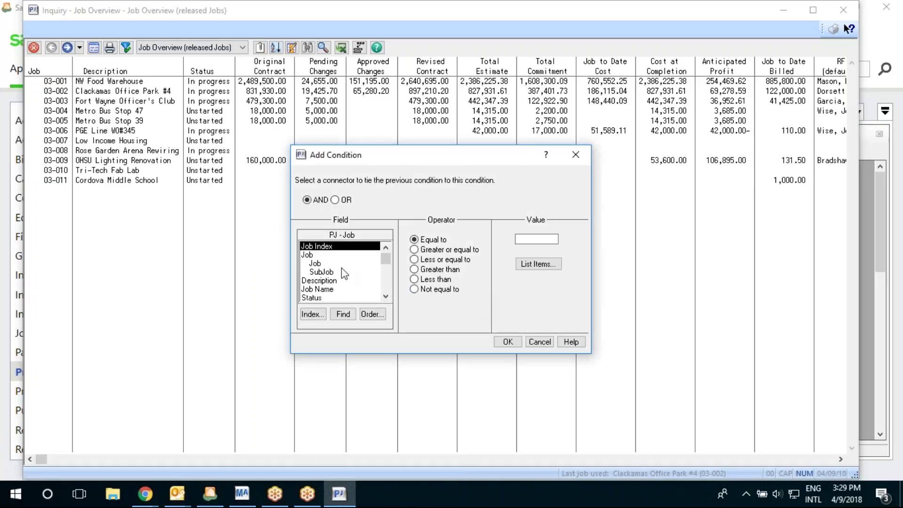
pyautogui.click(324, 297)
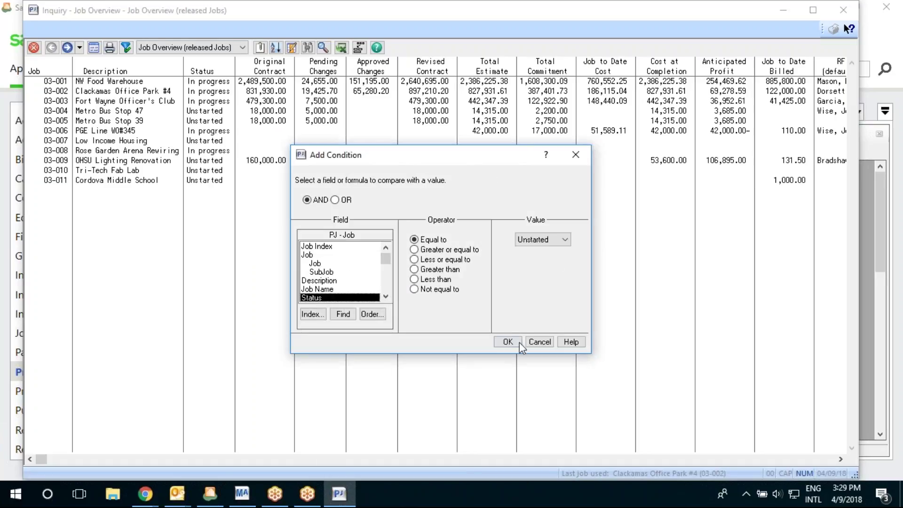
pyautogui.click(545, 342)
pyautogui.click(441, 300)
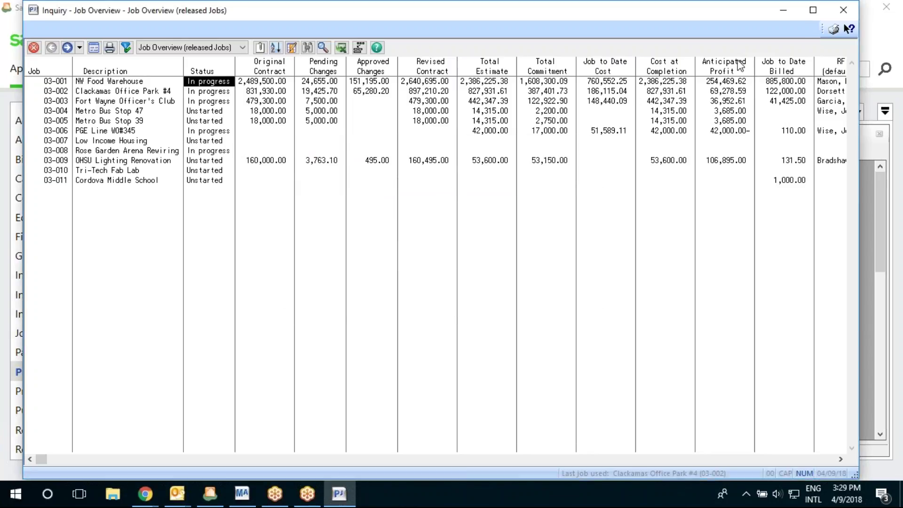
# - Minimize the Job Overview inquiry and open the Project Management Formulas tool
pyautogui.click(783, 9)
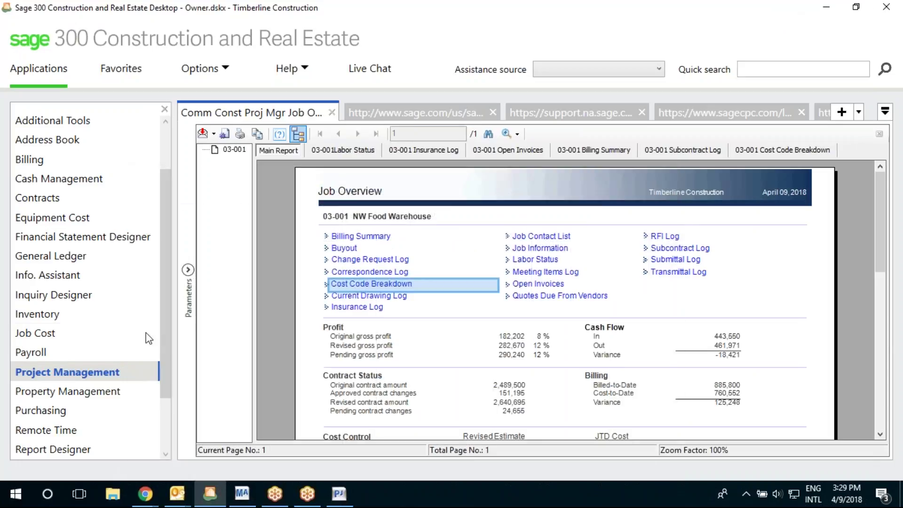
pyautogui.click(116, 376)
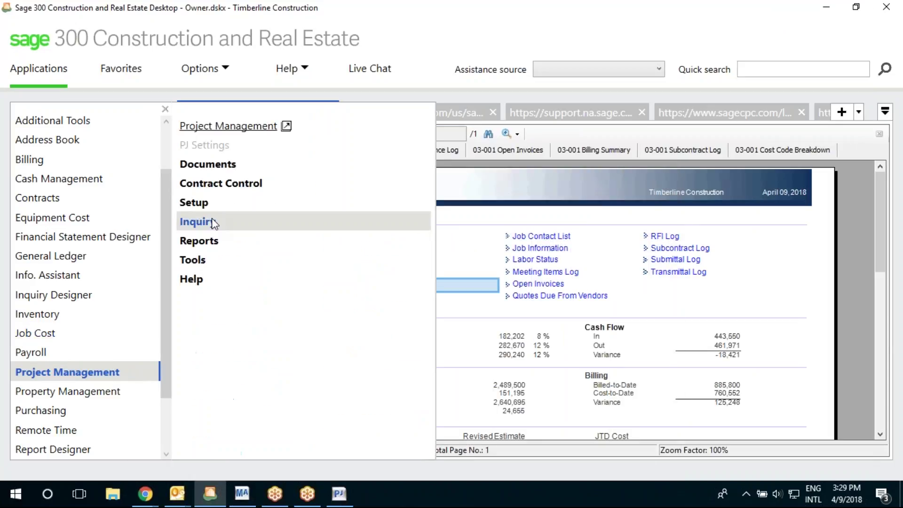
pyautogui.click(210, 261)
pyautogui.click(229, 300)
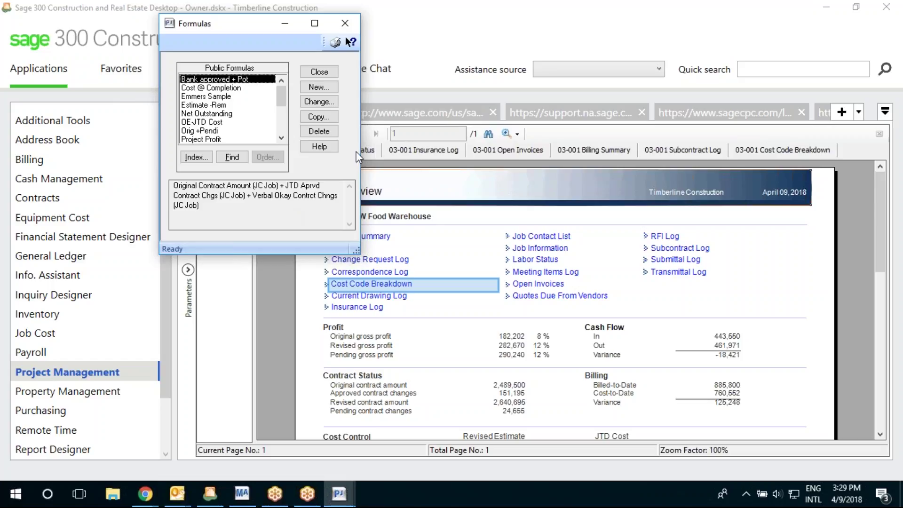
# - Start a new formula and switch its available field list to PJ - Job
pyautogui.click(317, 86)
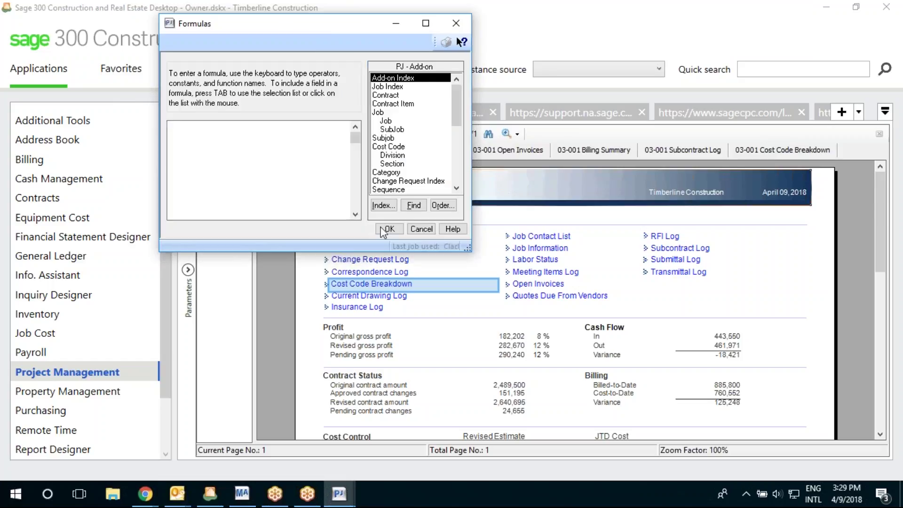
pyautogui.click(383, 206)
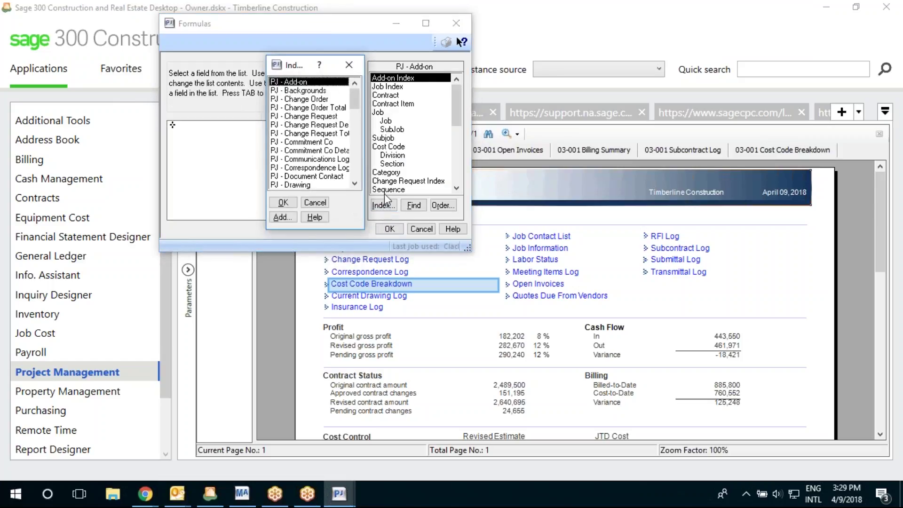
pyautogui.click(358, 164)
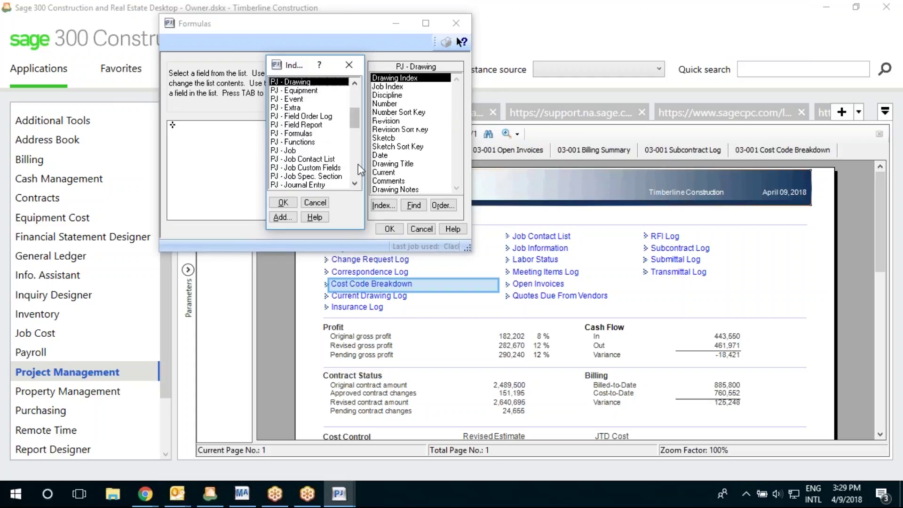
pyautogui.click(301, 150)
pyautogui.doubleClick(301, 151)
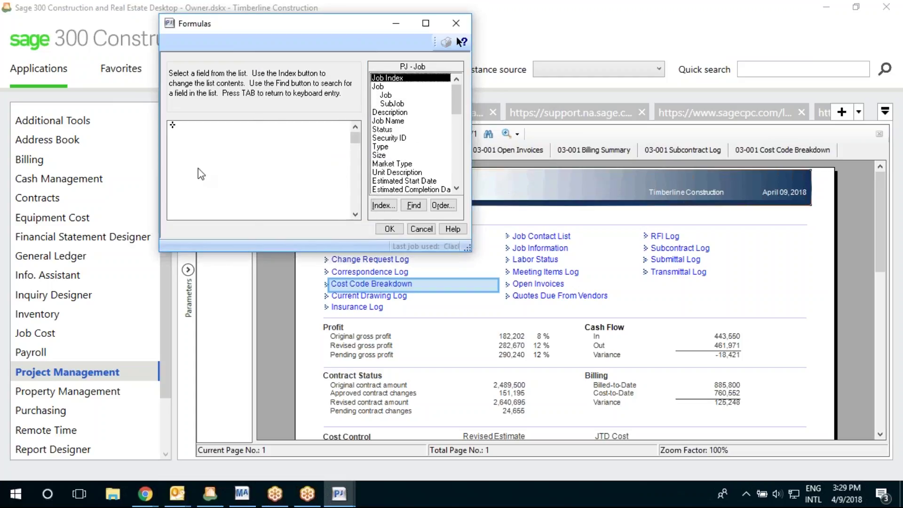
# - Cancel the new formula and return to the Job Overview inquiry
pyautogui.click(421, 229)
pyautogui.click(334, 73)
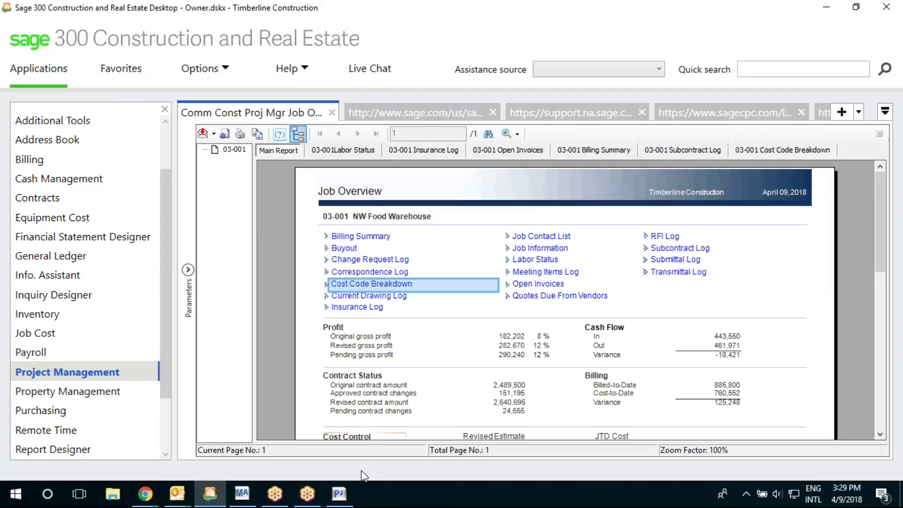
pyautogui.click(339, 493)
# - View the JC - Formulas and Public Formulas lists available for a new column after Status, and cancel without adding the column
pyautogui.doubleClick(222, 71)
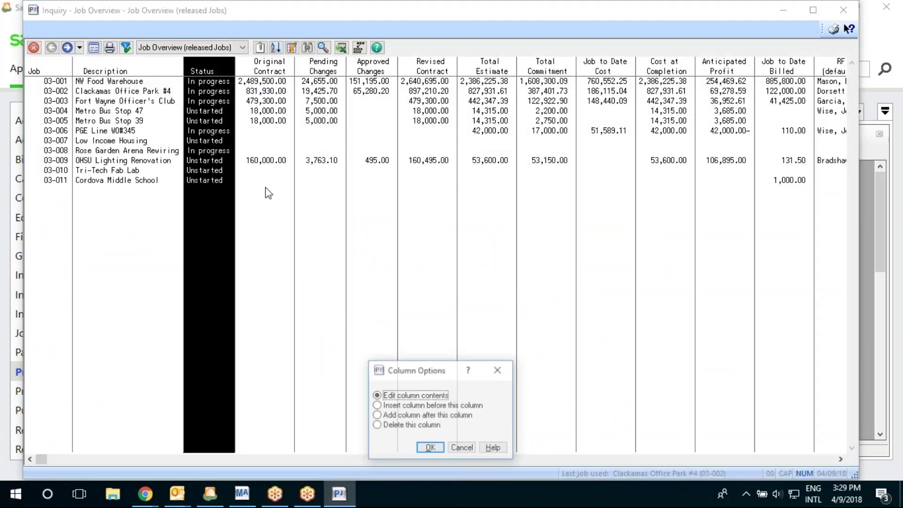
pyautogui.click(426, 415)
pyautogui.click(430, 448)
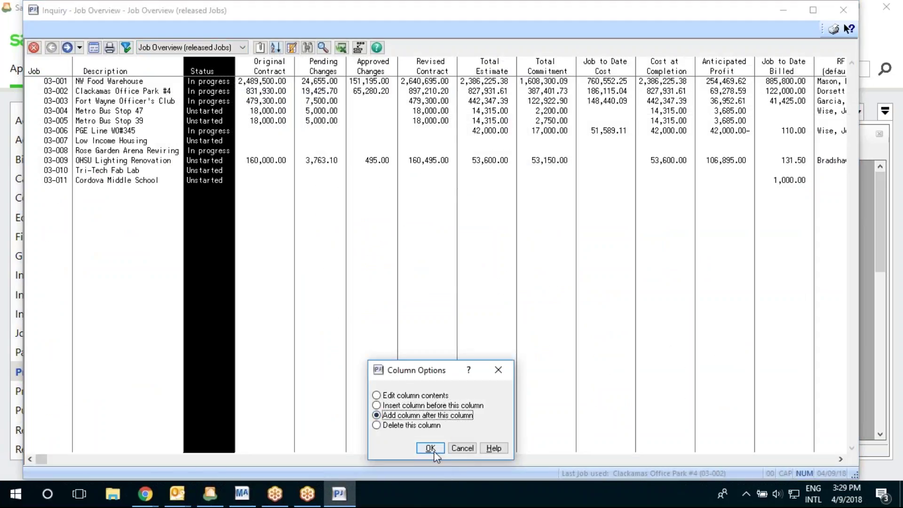
pyautogui.moveTo(397, 305); pyautogui.dragTo(384, 118)
pyautogui.click(314, 237)
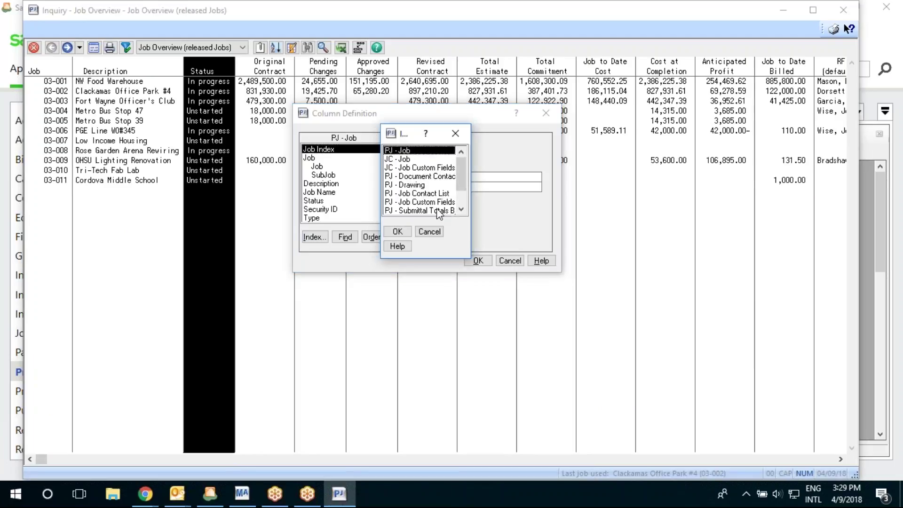
pyautogui.scroll(-2, 447, 207)
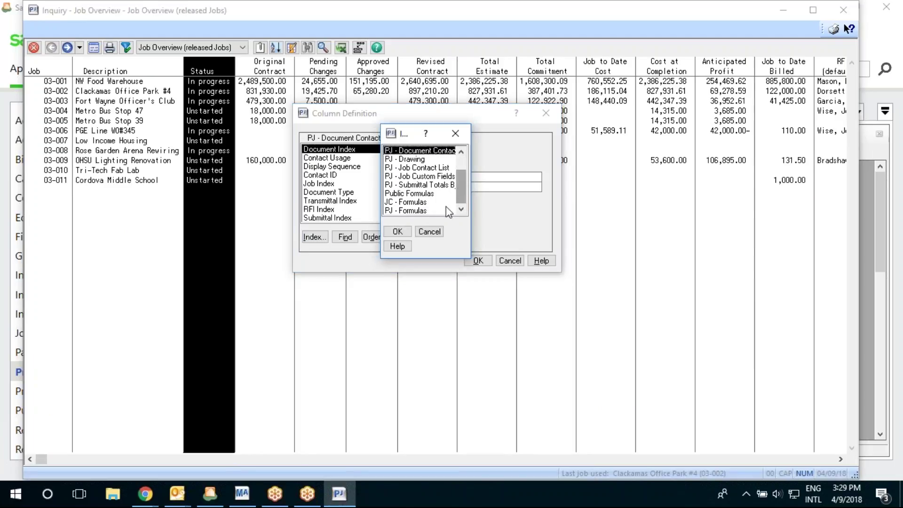
pyautogui.click(420, 204)
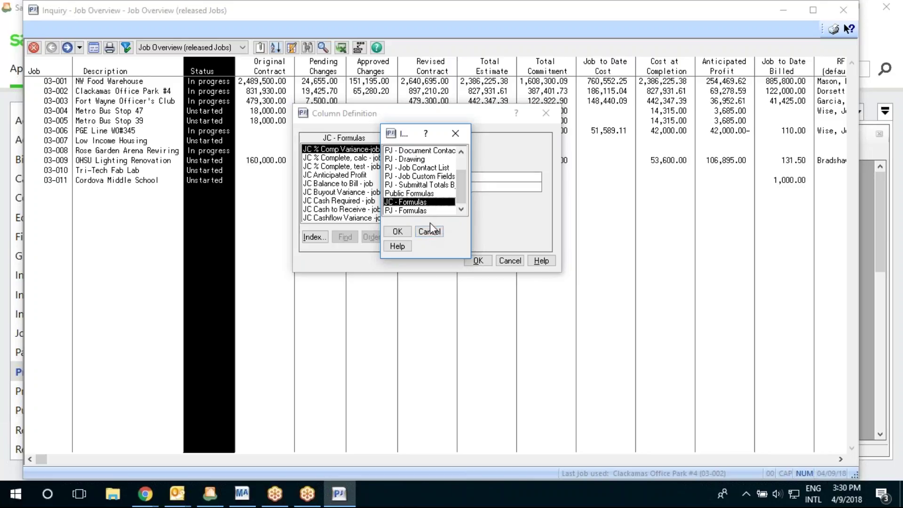
pyautogui.click(425, 193)
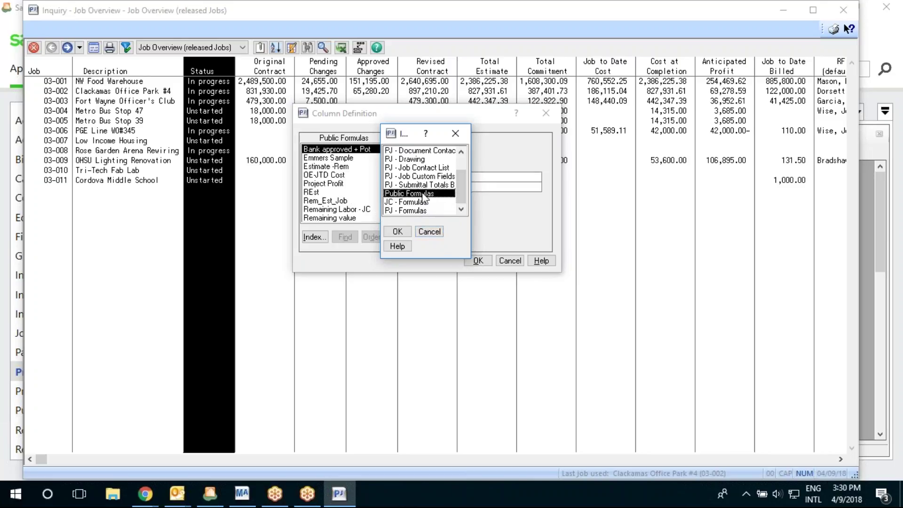
pyautogui.click(430, 232)
pyautogui.click(510, 261)
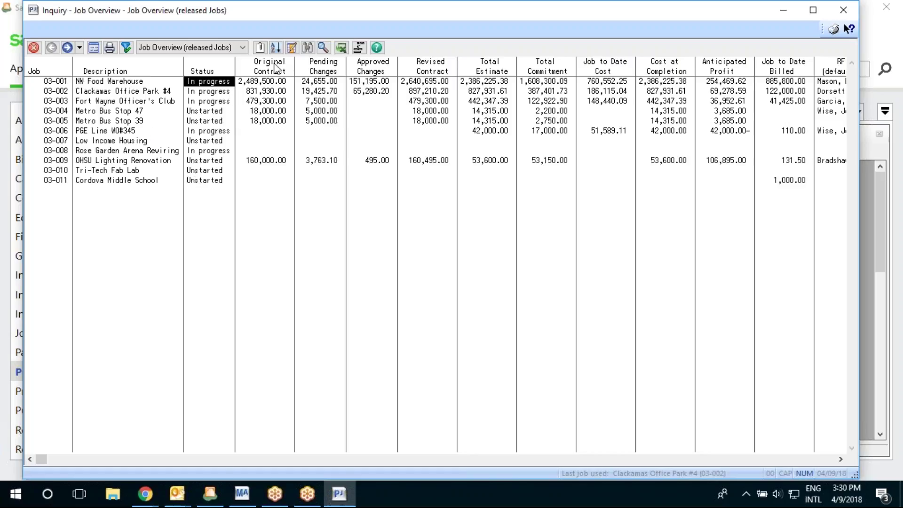
# - View the Current RFI Log message linked in the job's attachments, and close the attachments without changes
pyautogui.click(259, 47)
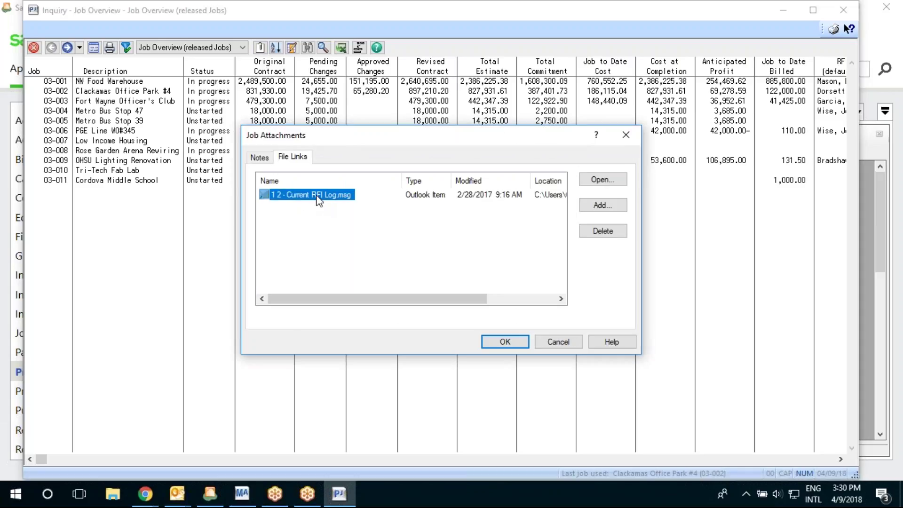
pyautogui.doubleClick(317, 196)
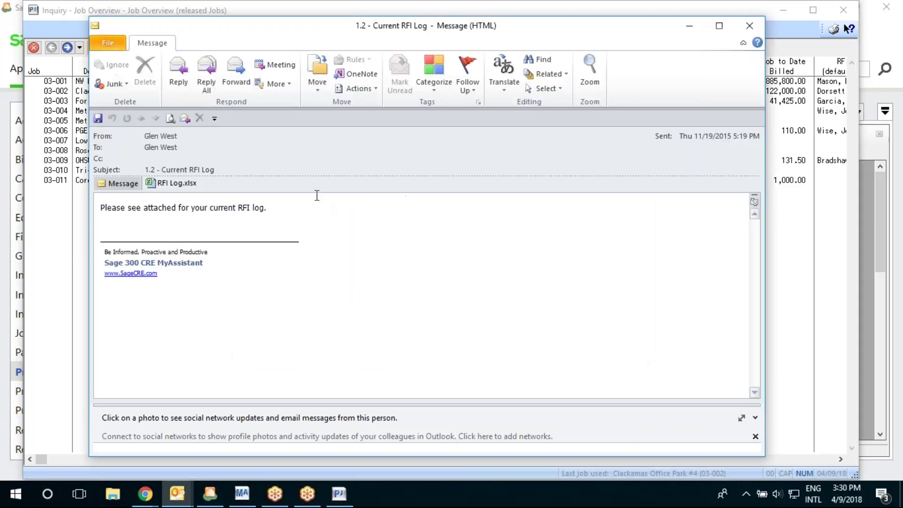
pyautogui.click(749, 26)
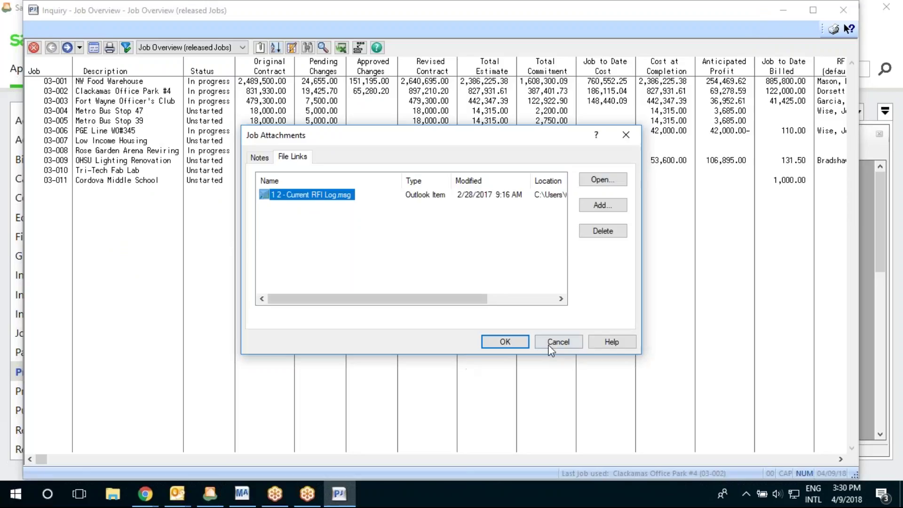
pyautogui.click(570, 343)
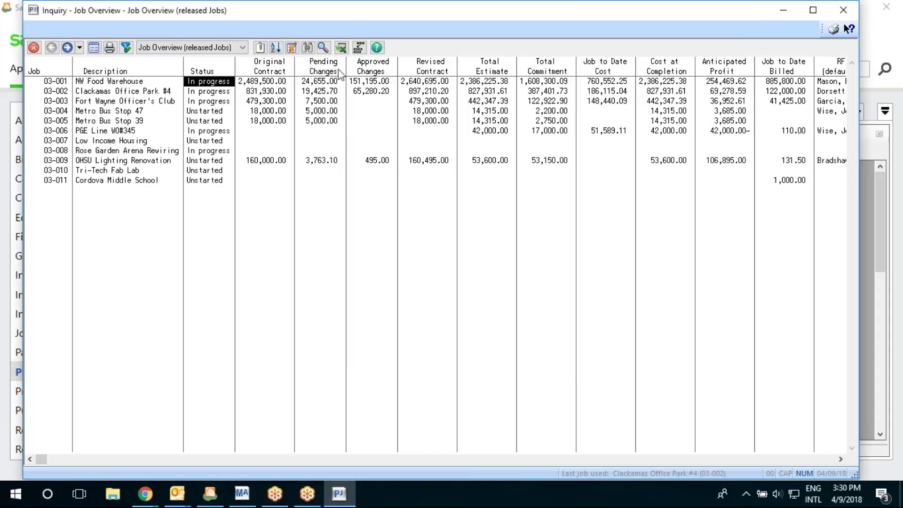
# - Export the Job Overview inquiry to Excel, and minimize the inquiry and the exported workbook
pyautogui.click(341, 48)
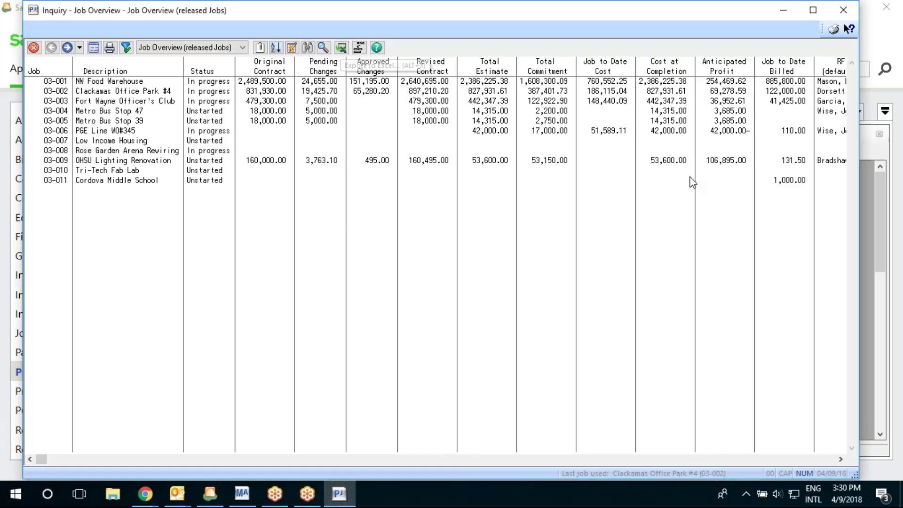
pyautogui.click(783, 11)
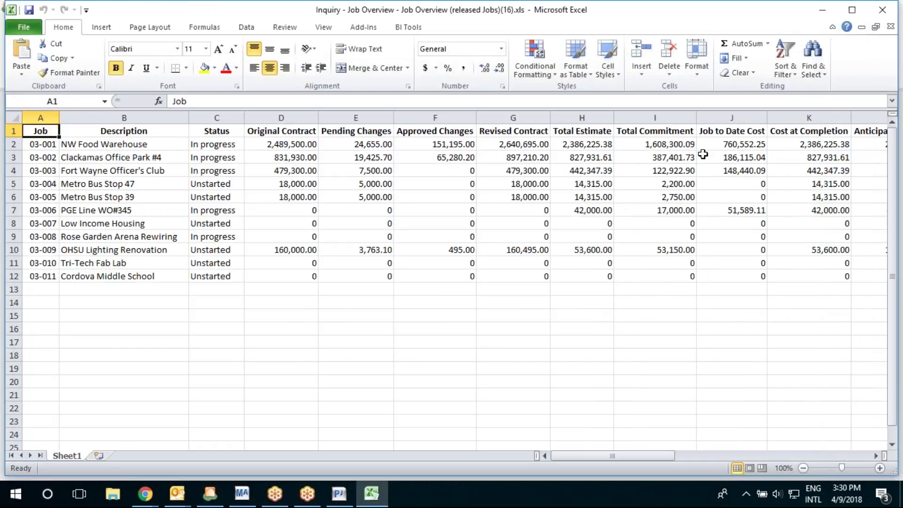
pyautogui.click(822, 10)
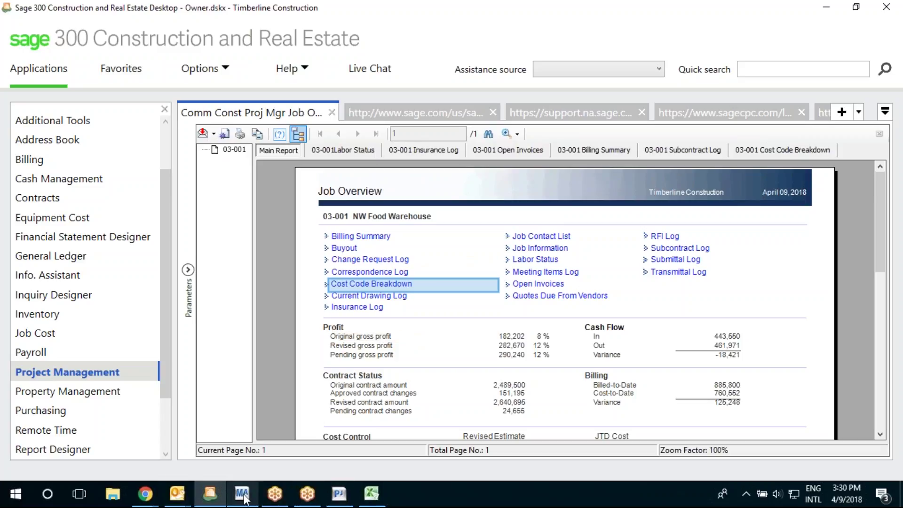
# - Open the Project Management report Subcontract Log w Full Detail, using the JC Transaction (current) file
pyautogui.click(79, 376)
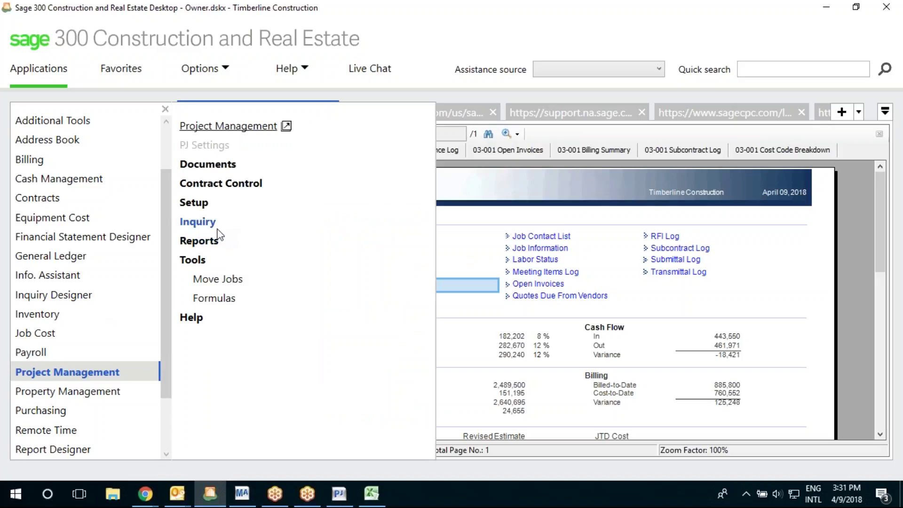
pyautogui.click(215, 245)
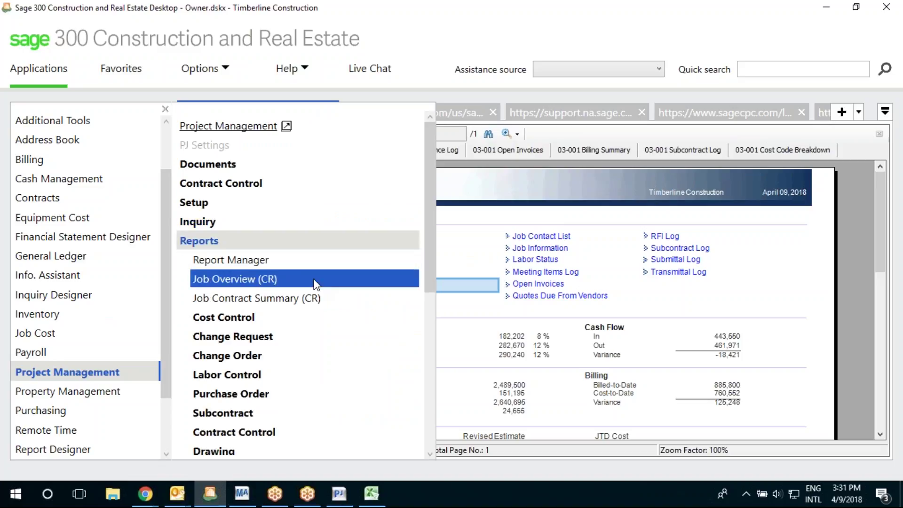
pyautogui.scroll(-1, 312, 282)
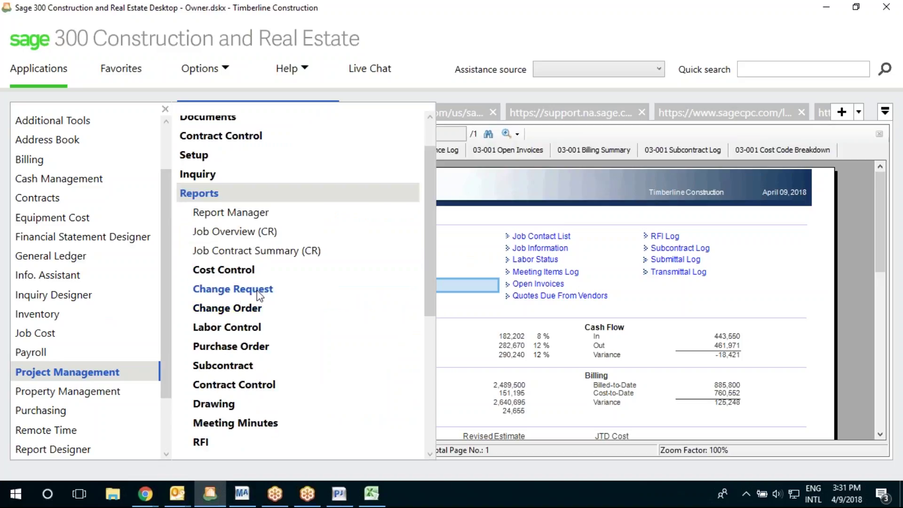
pyautogui.scroll(-1, 260, 293)
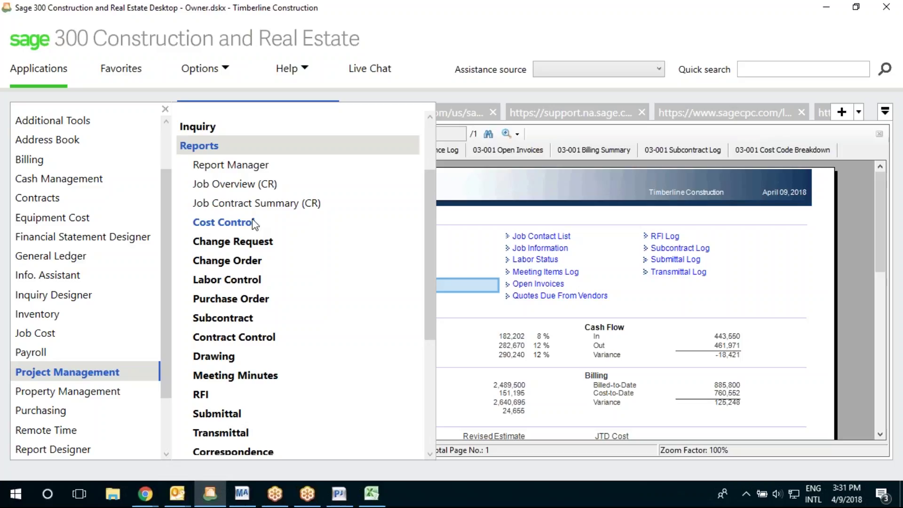
pyautogui.scroll(-1, 304, 315)
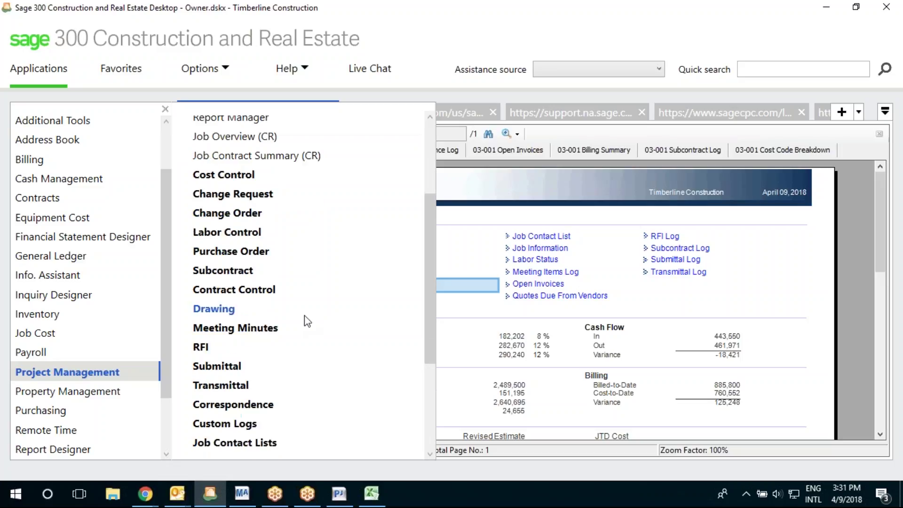
pyautogui.click(243, 269)
pyautogui.scroll(-1, 324, 286)
pyautogui.click(329, 290)
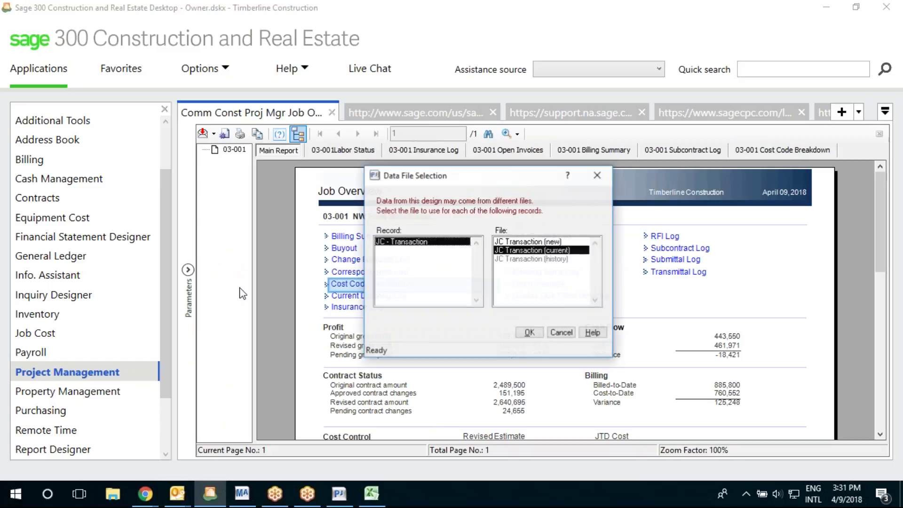
pyautogui.click(528, 334)
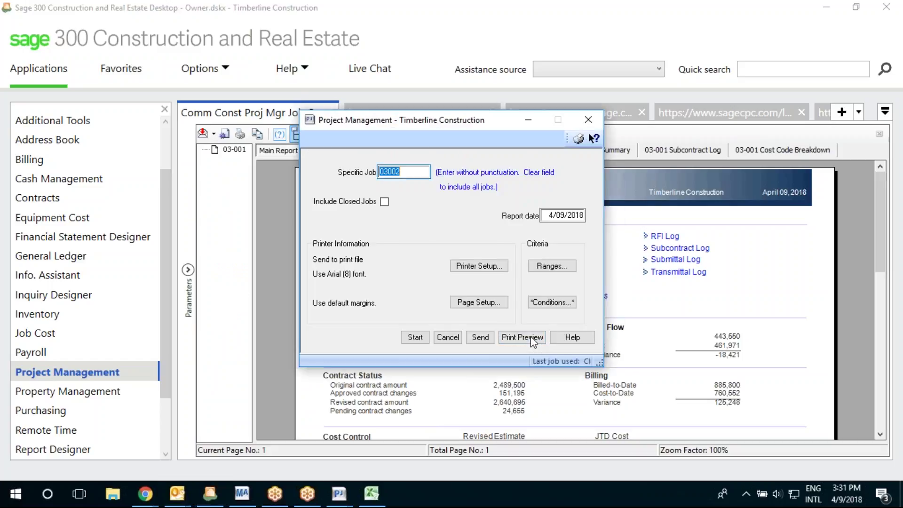
# - Clear the specific job so all jobs are included, and preview the subcontract log
pyautogui.press('Delete')
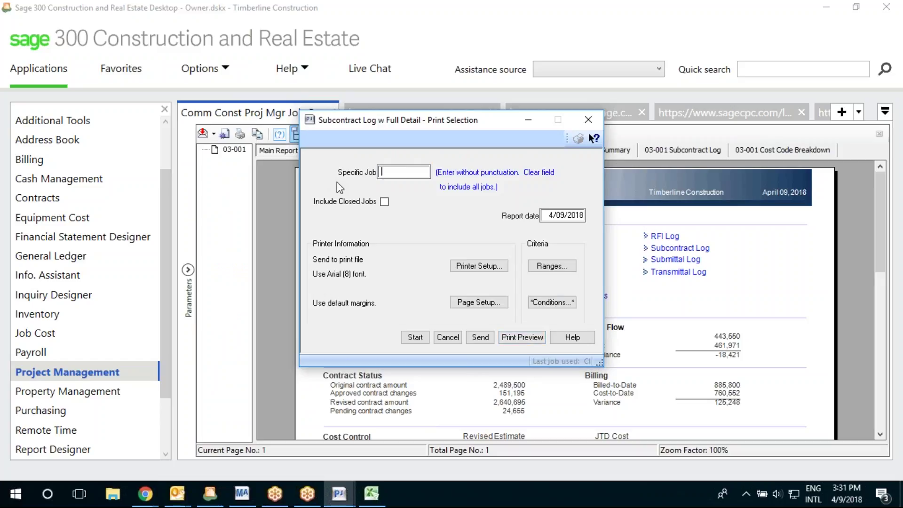
pyautogui.click(529, 337)
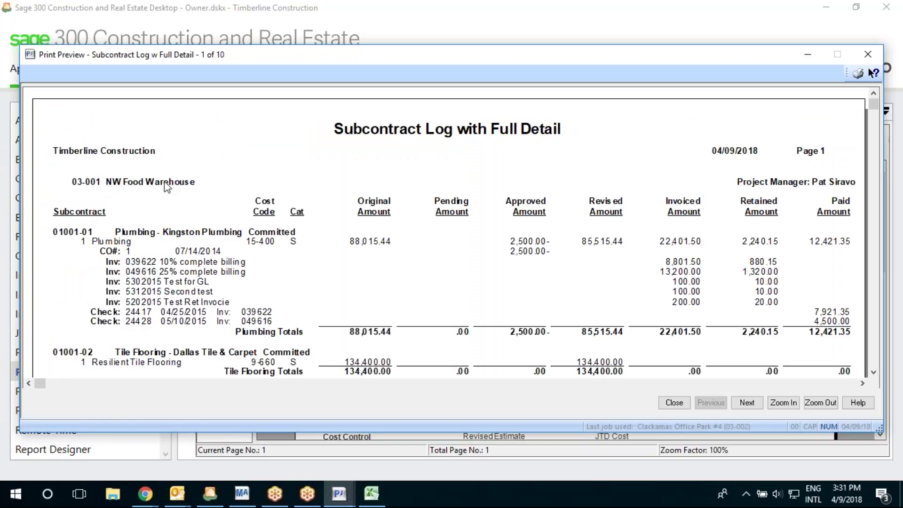
pyautogui.scroll(-2, 121, 251)
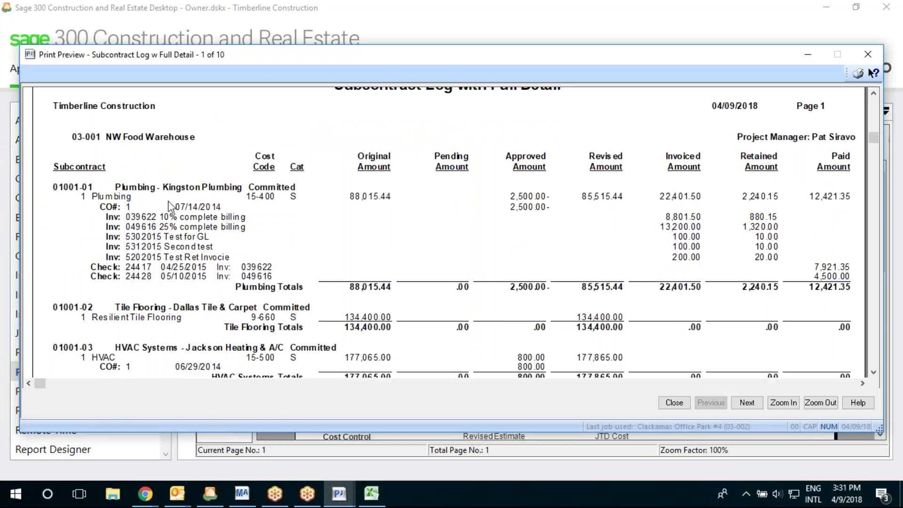
pyautogui.scroll(-5, 213, 236)
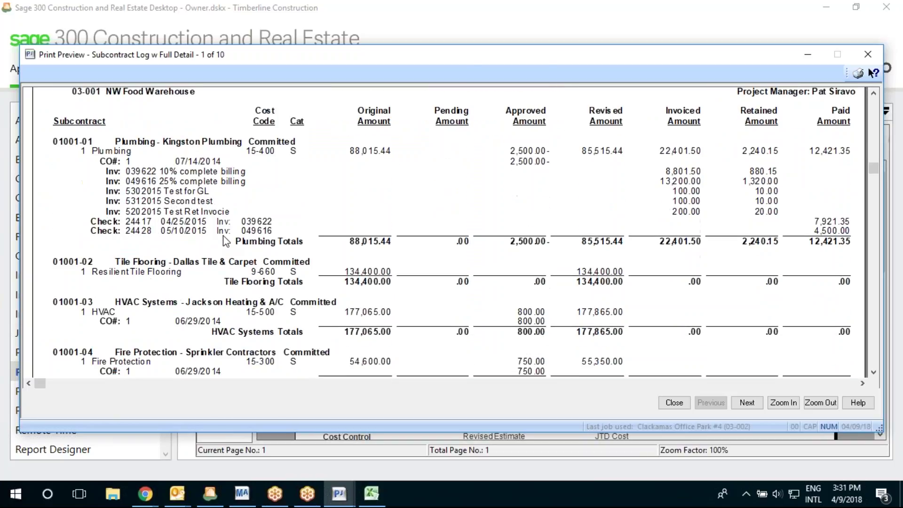
pyautogui.click(674, 403)
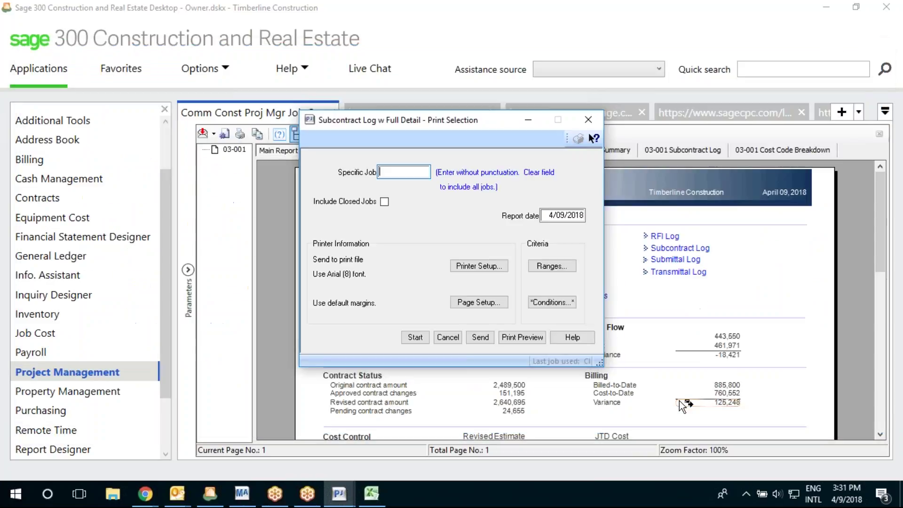
# - Limit the report's subcontract range to 01001-01 and preview the resulting subcontract log
pyautogui.click(555, 266)
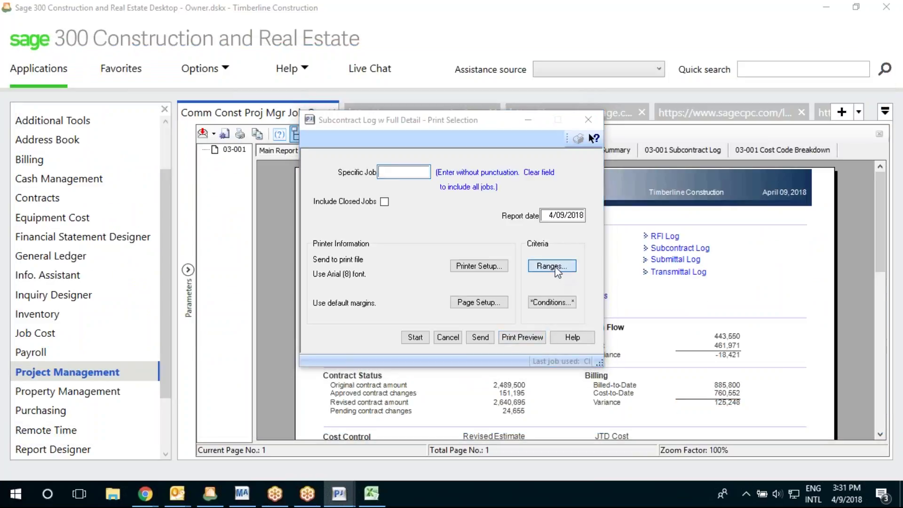
pyautogui.click(576, 300)
pyautogui.click(576, 300)
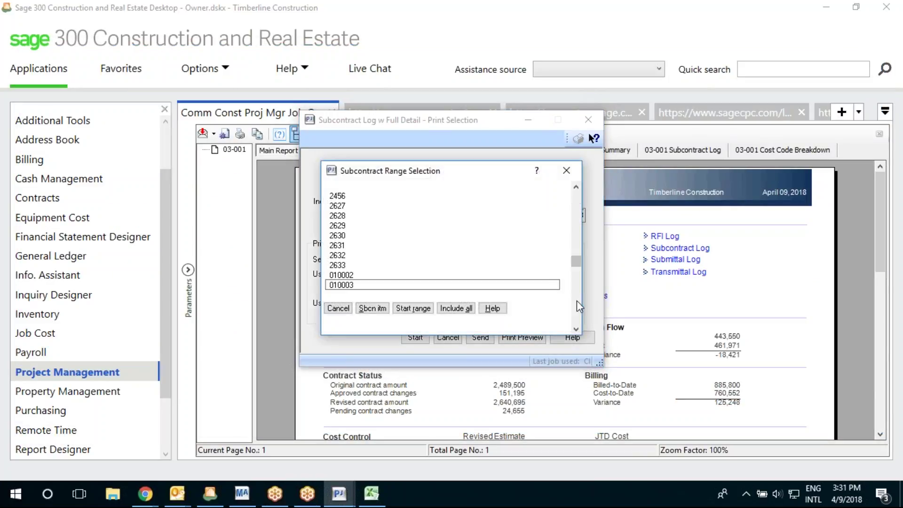
pyautogui.click(577, 300)
pyautogui.click(577, 300)
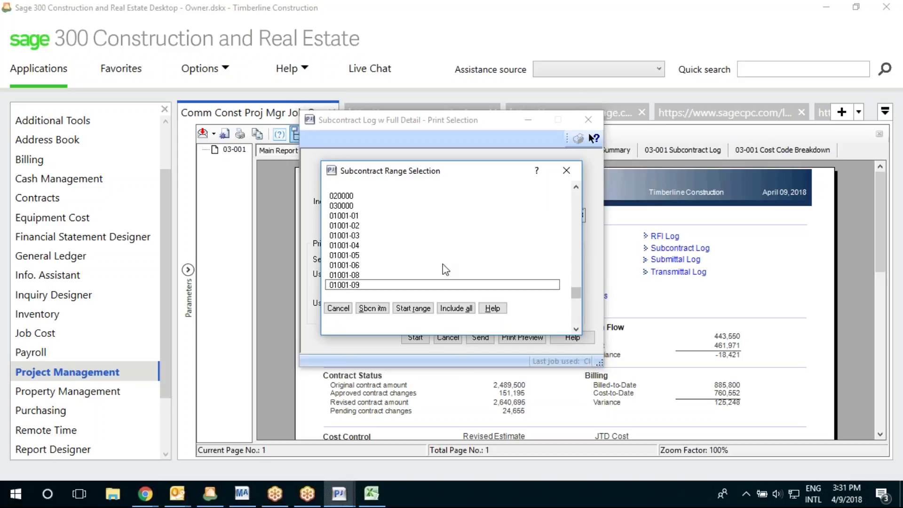
pyautogui.click(360, 217)
pyautogui.click(338, 308)
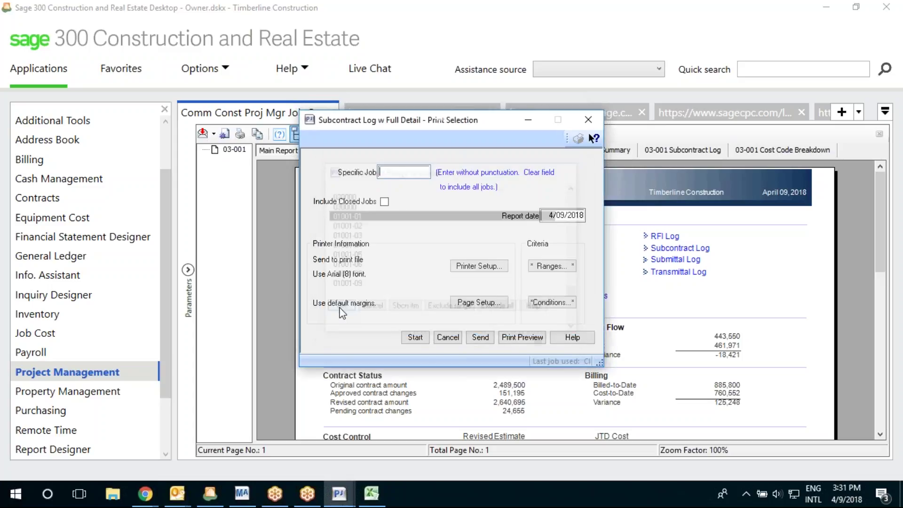
pyautogui.click(522, 337)
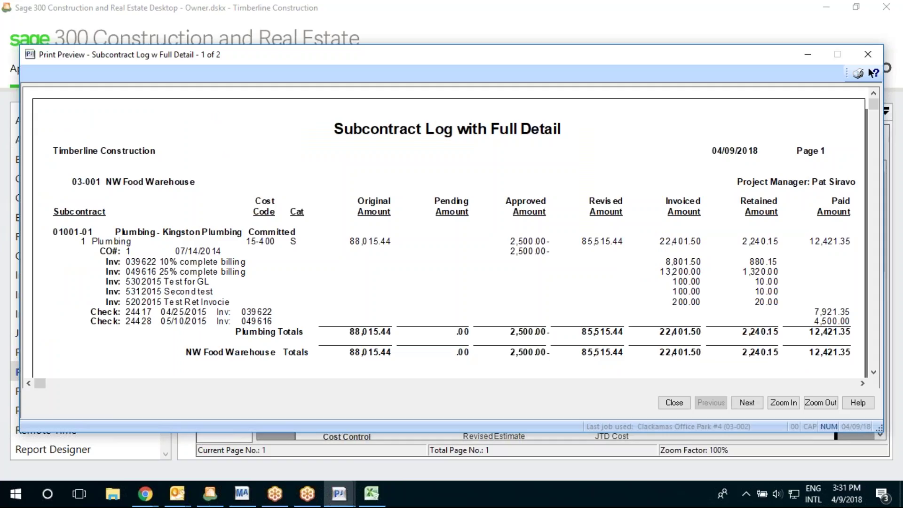
pyautogui.click(674, 402)
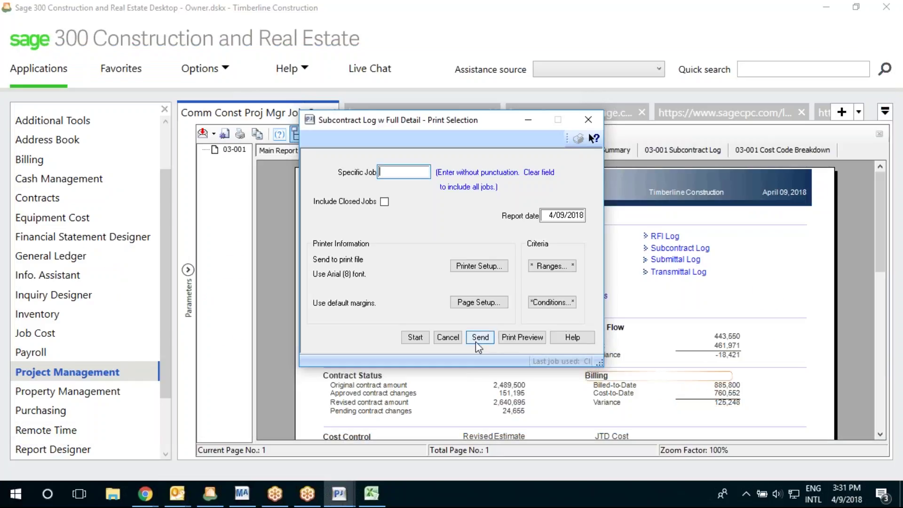
# - Cancel the subcontract log's print selection and switch to MyAssistant Designer
pyautogui.click(448, 337)
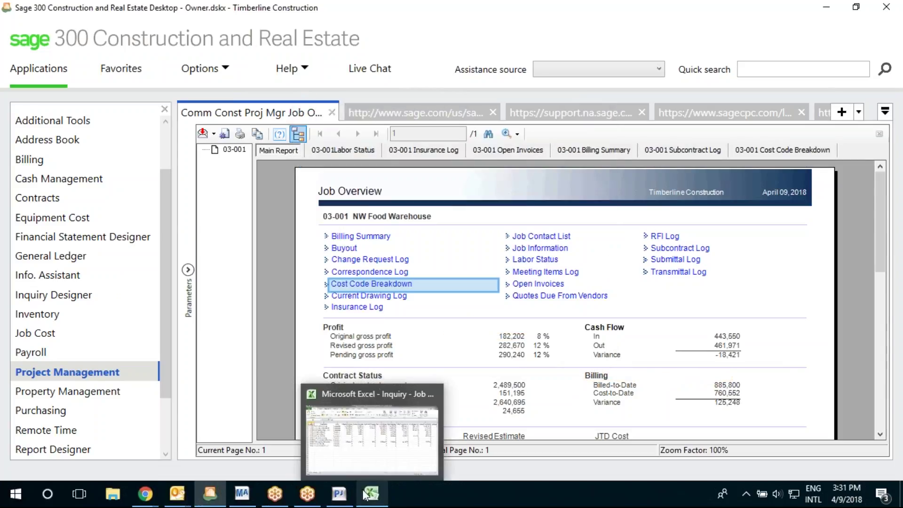
pyautogui.click(242, 493)
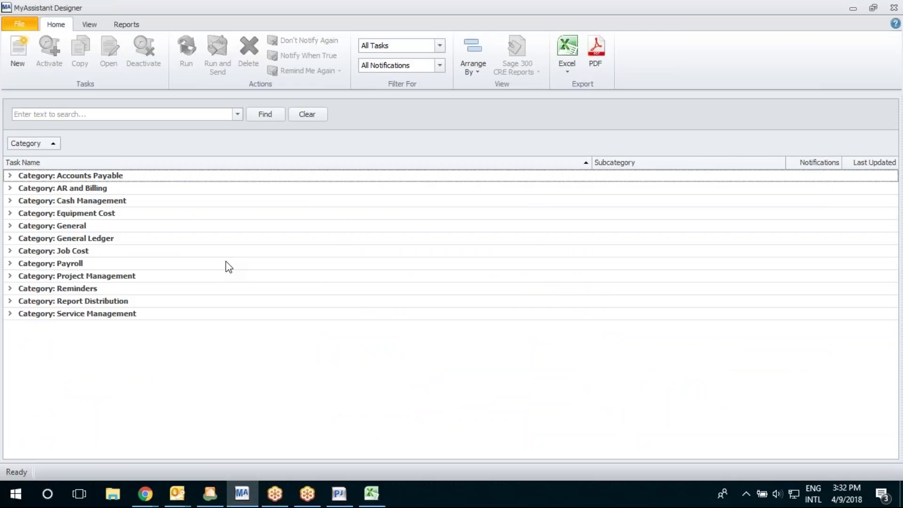
# - Review the Job Cost category's tasks, highlighting expiring General Liability insurance and Cost Codes over budget, and collapse the category
pyautogui.click(10, 251)
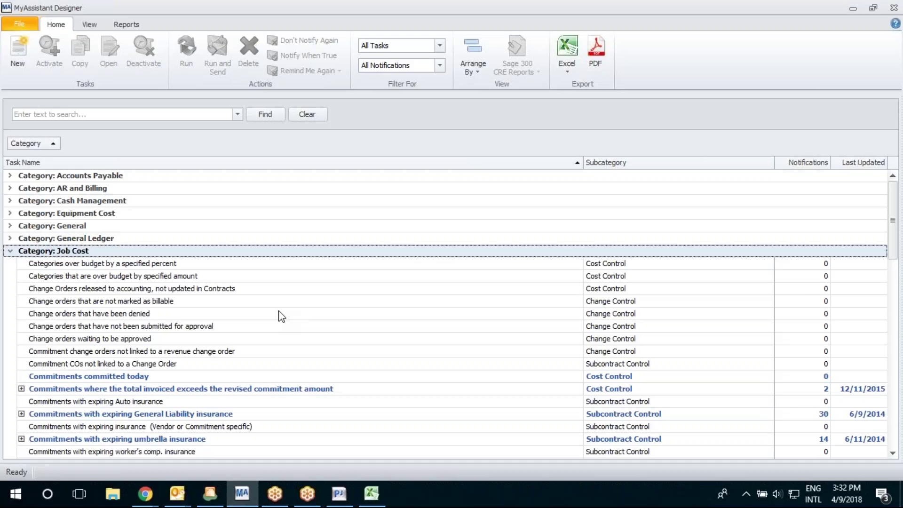
pyautogui.scroll(-3, 281, 316)
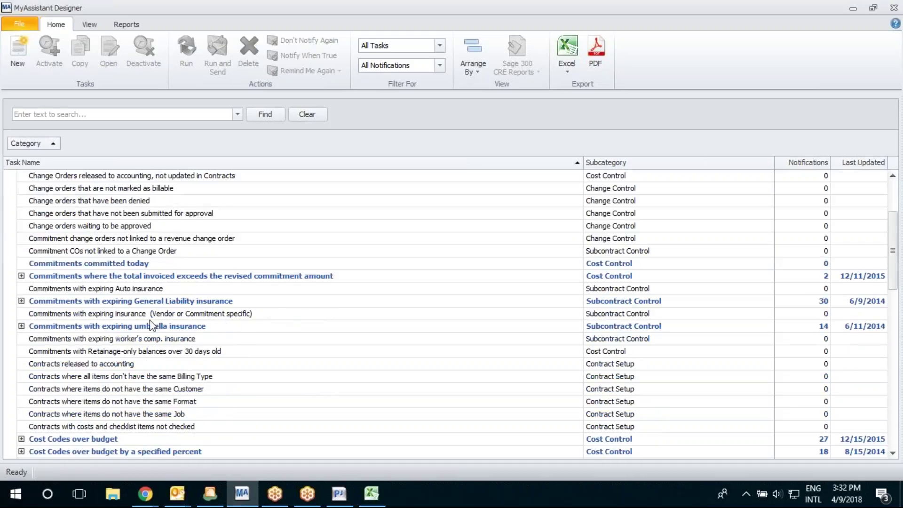
pyautogui.click(83, 301)
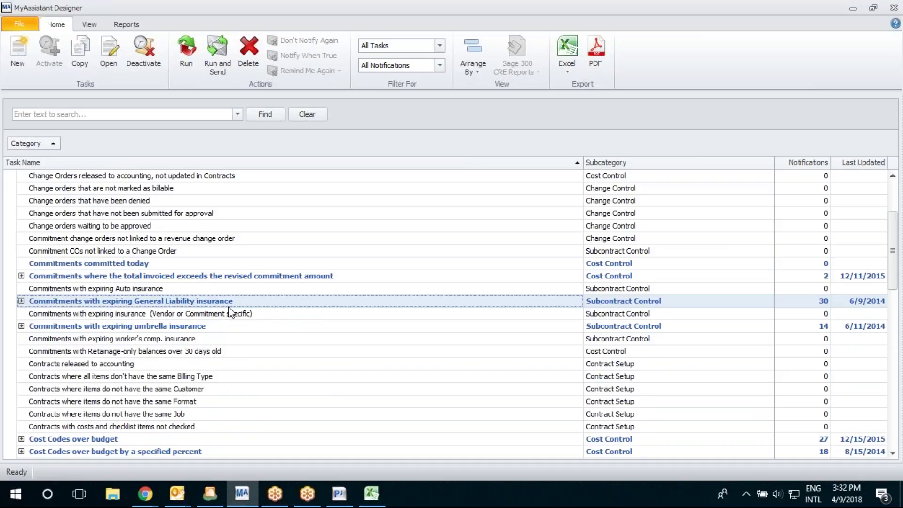
pyautogui.scroll(-4, 229, 309)
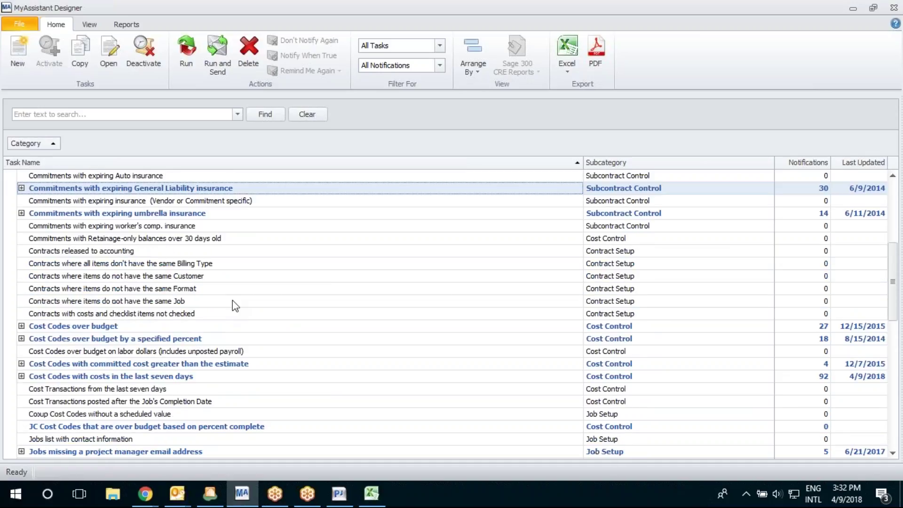
pyautogui.click(95, 288)
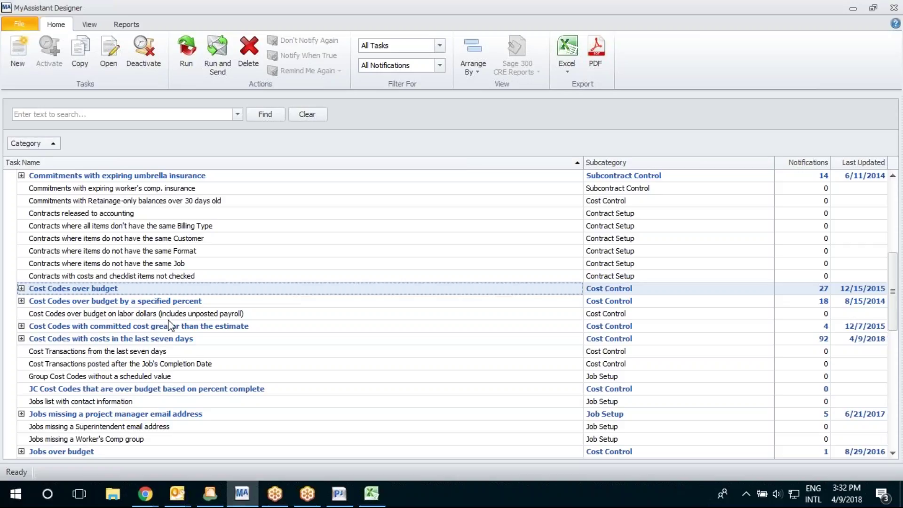
pyautogui.scroll(7, 221, 266)
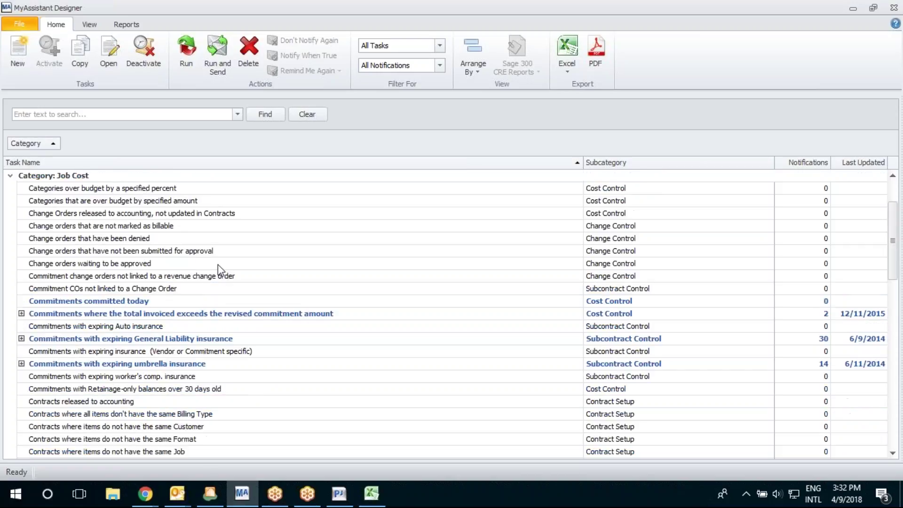
pyautogui.click(10, 251)
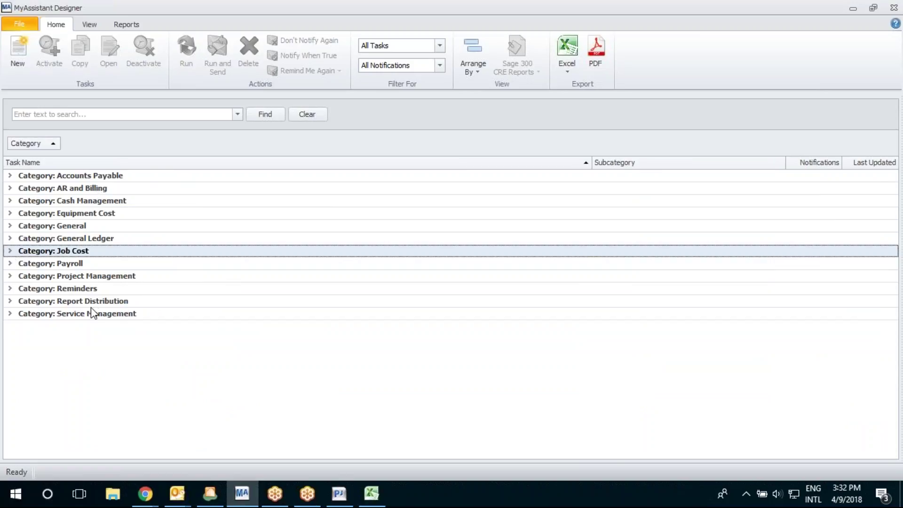
# - Minimize MyAssistant Designer, switch to Outlook and open the message "1 - Project Manager Daily Summary" in the MA Construction folder
pyautogui.click(852, 8)
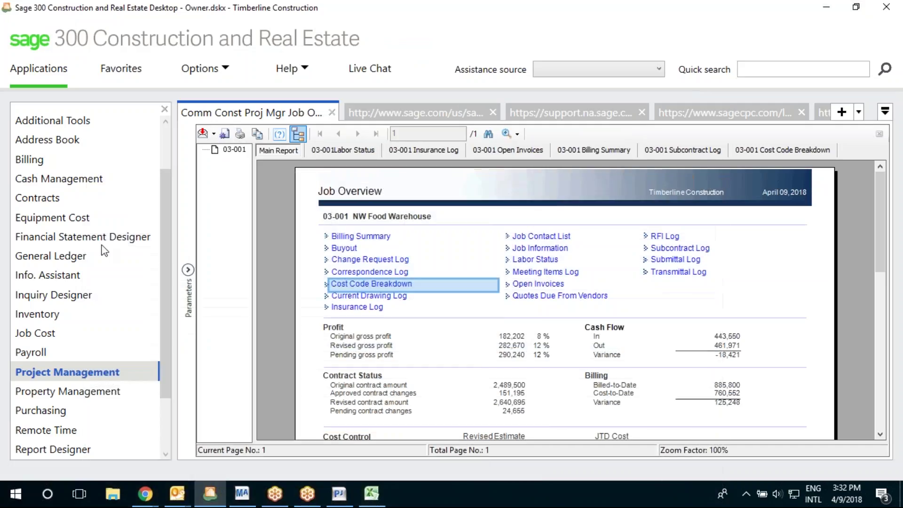
pyautogui.click(123, 440)
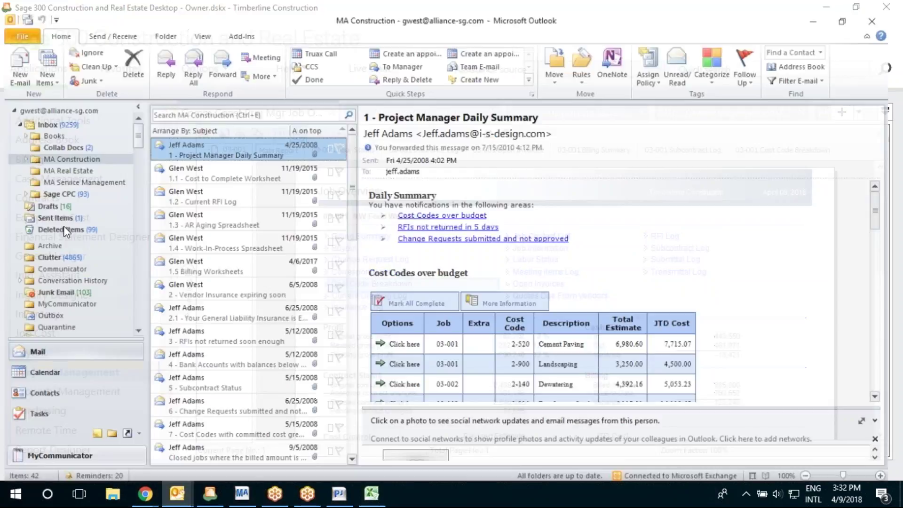
pyautogui.doubleClick(229, 141)
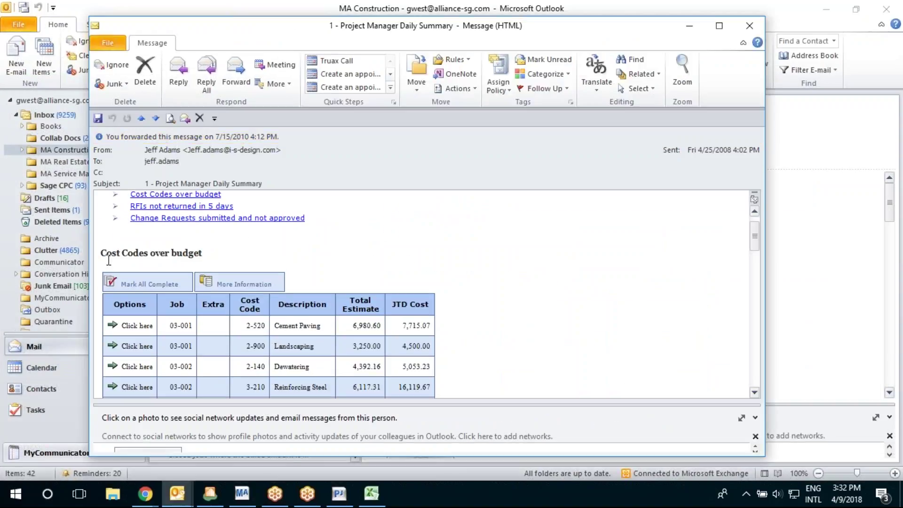
# - Read through the daily summary's over-budget cost codes, unreturned RFIs and unapproved change requests, and close the message
pyautogui.scroll(-3, 293, 257)
pyautogui.scroll(-1, 293, 257)
pyautogui.scroll(-10, 293, 256)
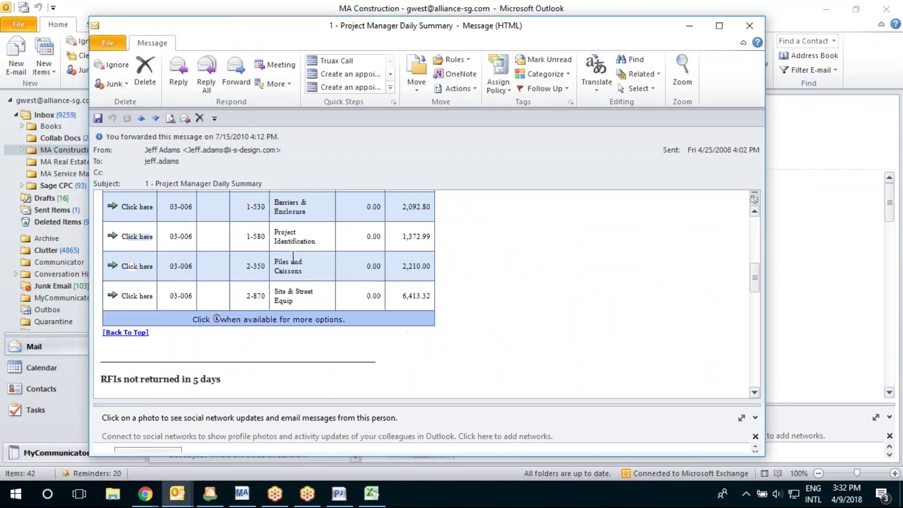
pyautogui.scroll(-10, 293, 256)
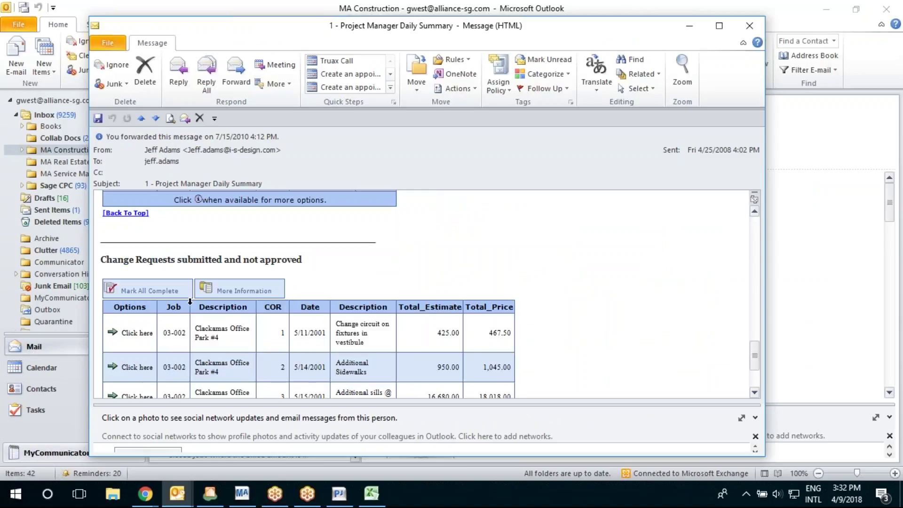
pyautogui.scroll(5, 296, 257)
pyautogui.click(751, 28)
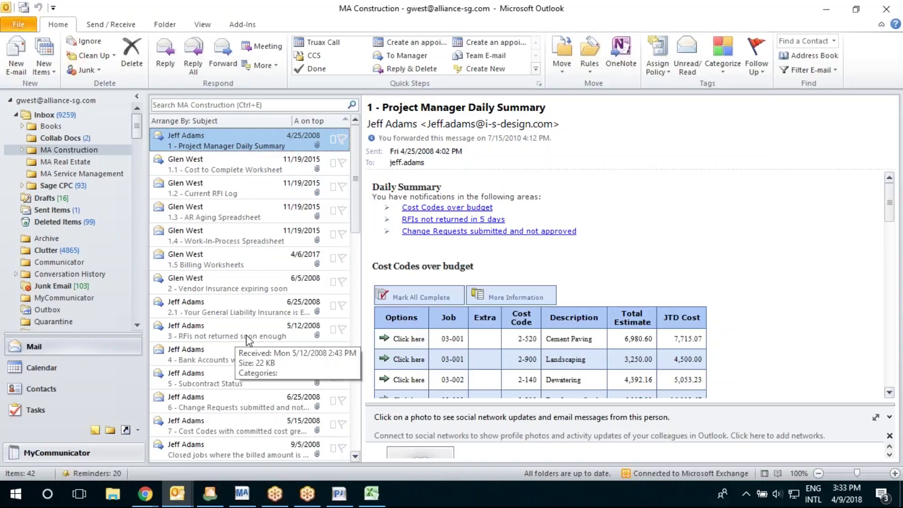
# - Open the message "1.1 - Cost to Complete Worksheet" and its attachment JC Cost to Complete.xlsx in Excel
pyautogui.scroll(-2, 248, 339)
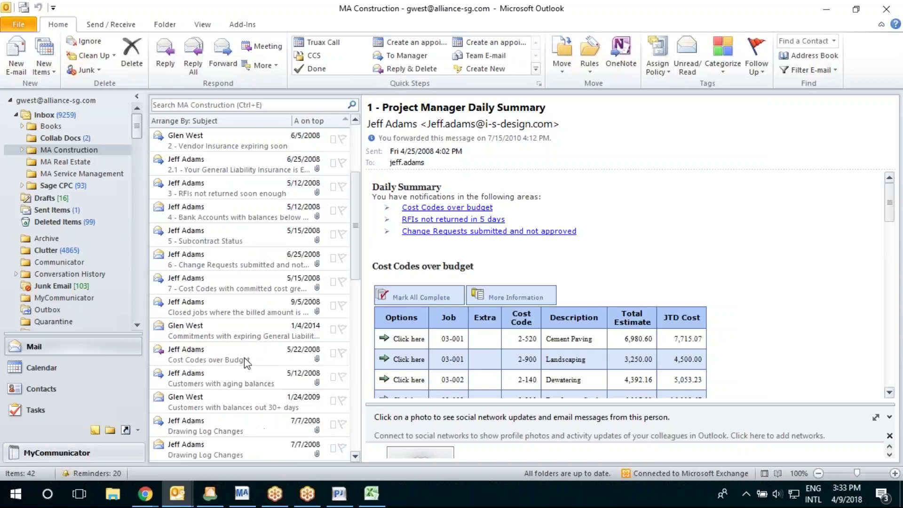
pyautogui.scroll(2, 249, 308)
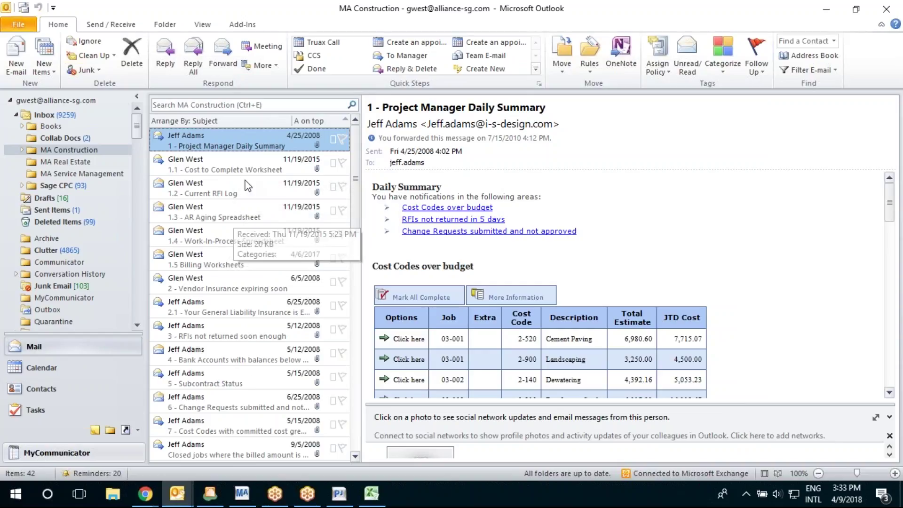
pyautogui.click(243, 169)
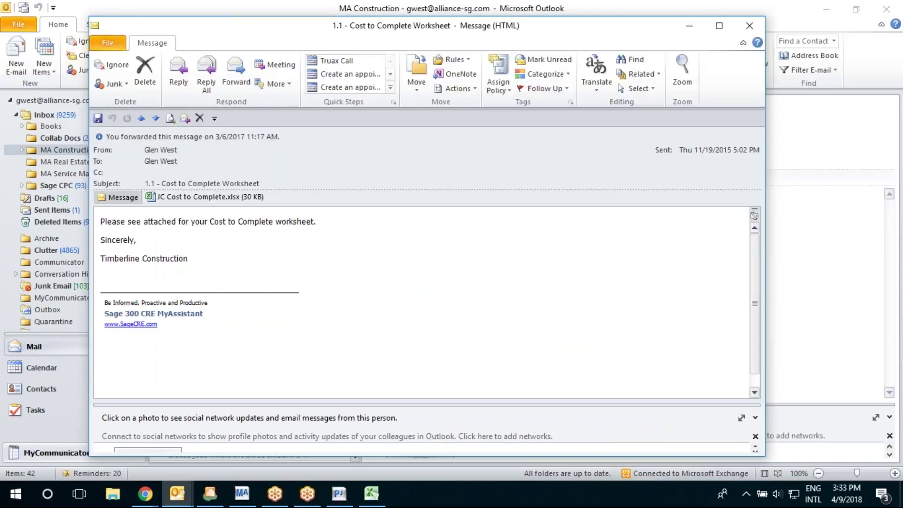
pyautogui.doubleClick(207, 196)
pyautogui.click(354, 275)
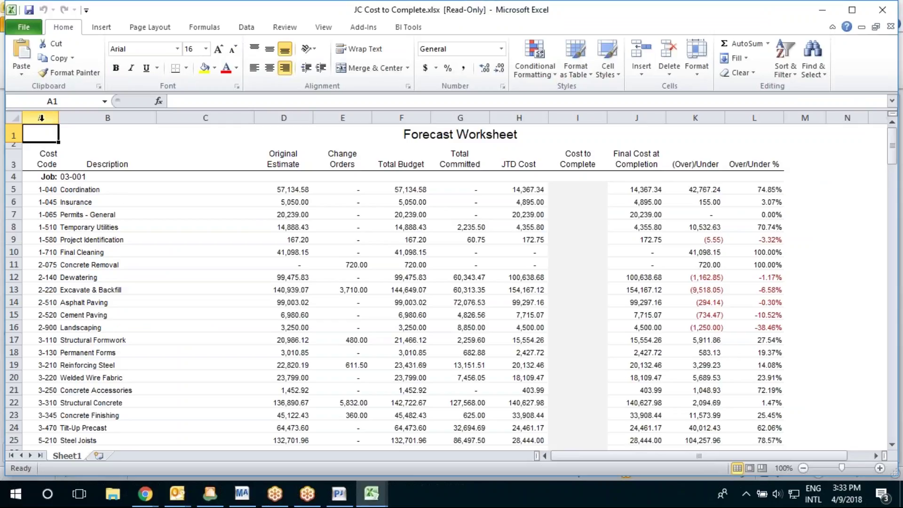
# - Highlight columns A to H of the Forecast Worksheet and enter 50000 as Cost to Complete for 1-040 Coordination, then return to the mail list
pyautogui.moveTo(41, 117); pyautogui.dragTo(509, 105)
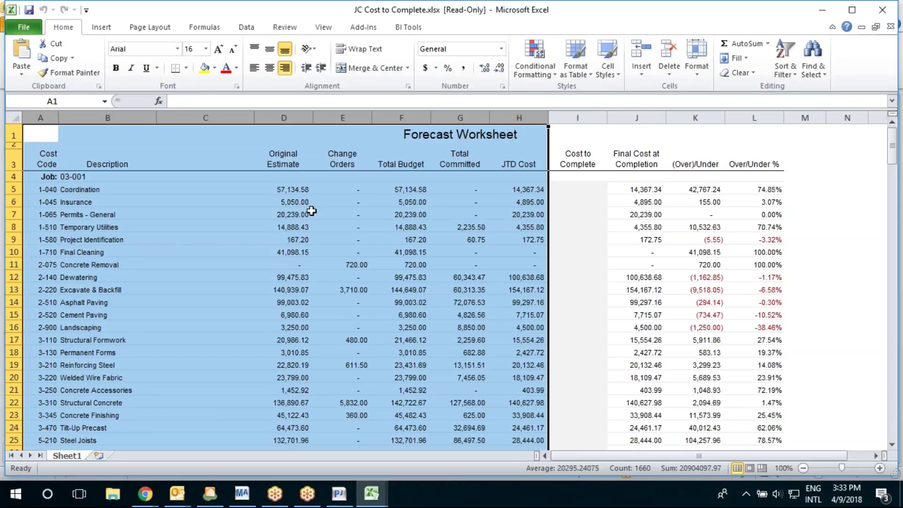
pyautogui.click(589, 195)
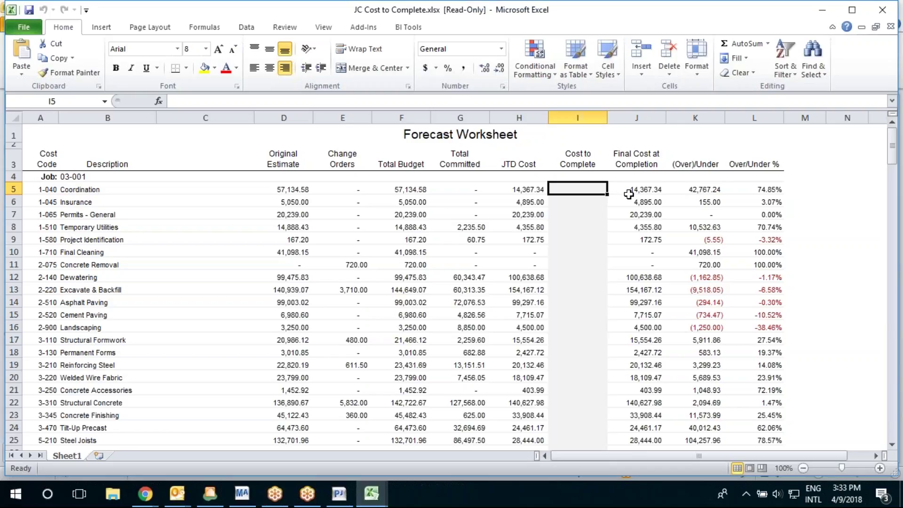
pyautogui.write('50000')
pyautogui.press('Return')
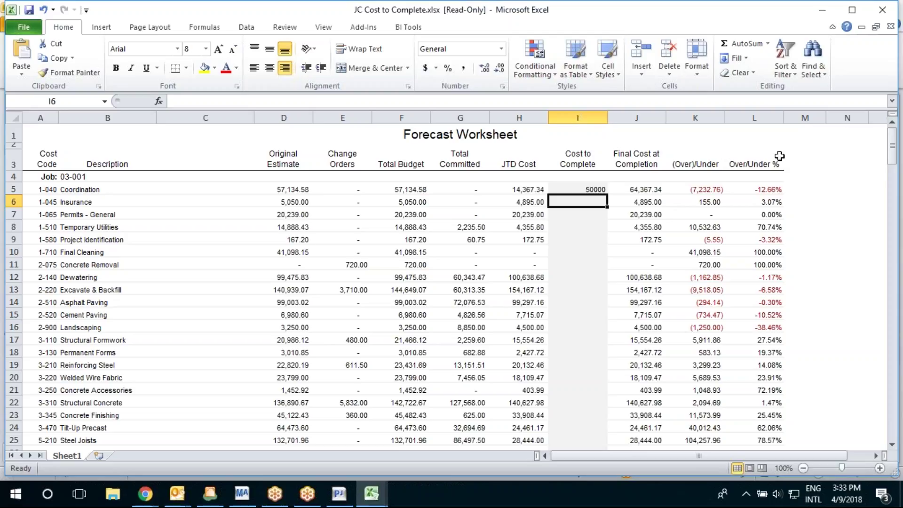
pyautogui.click(828, 12)
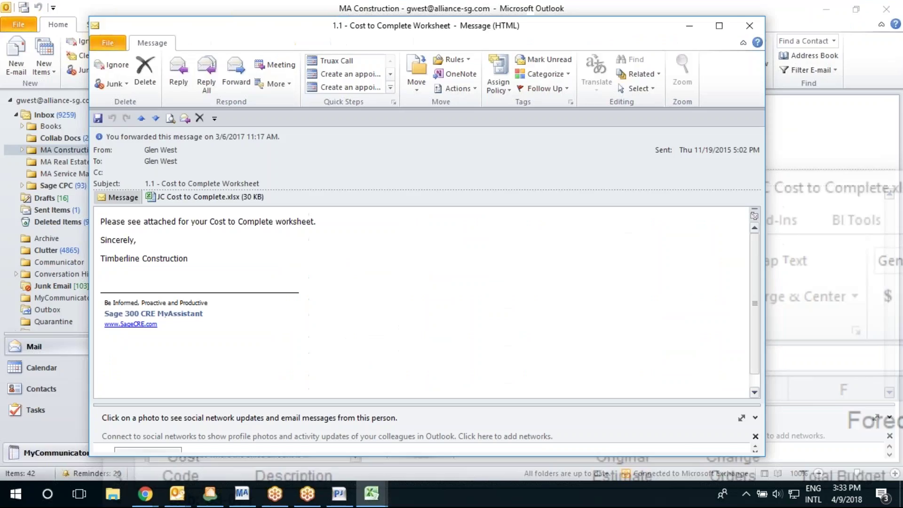
pyautogui.click(749, 27)
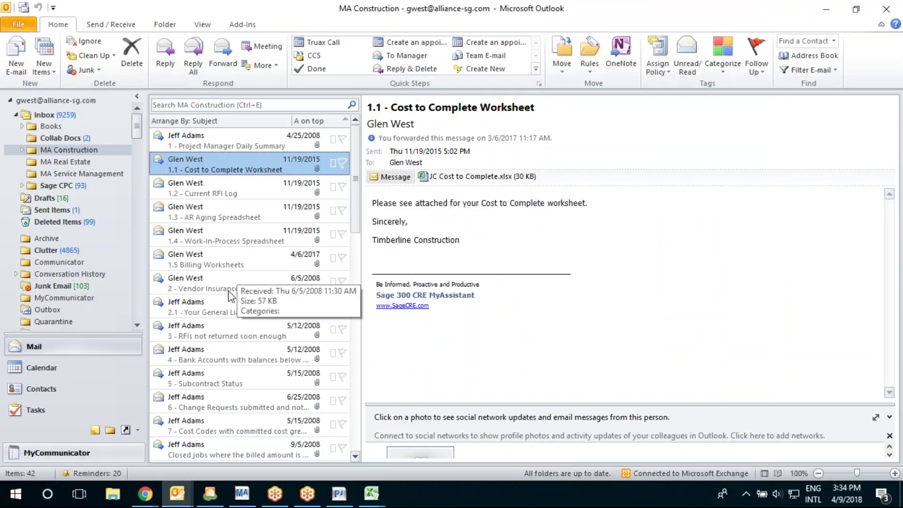
# - Open the message "2 - Vendor Insurance expiring soon", look through the vendors with expiring insurance, and close it
pyautogui.click(248, 286)
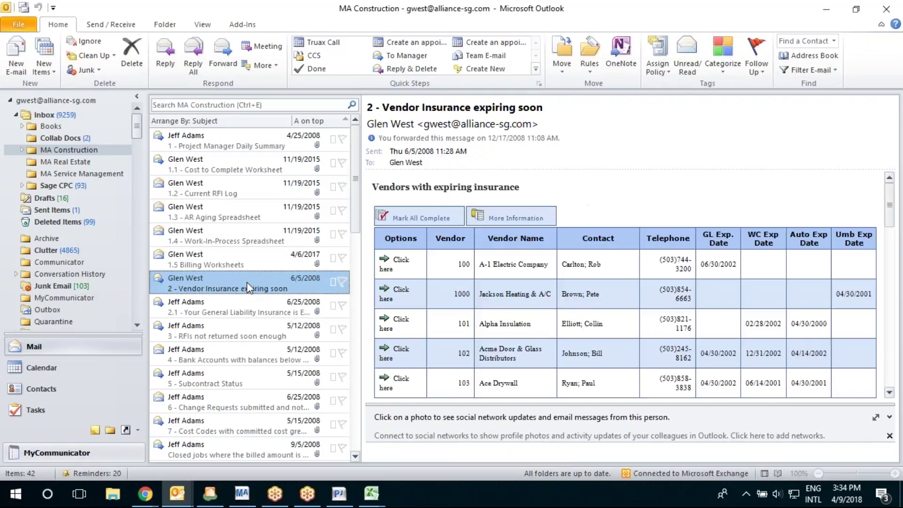
pyautogui.doubleClick(247, 286)
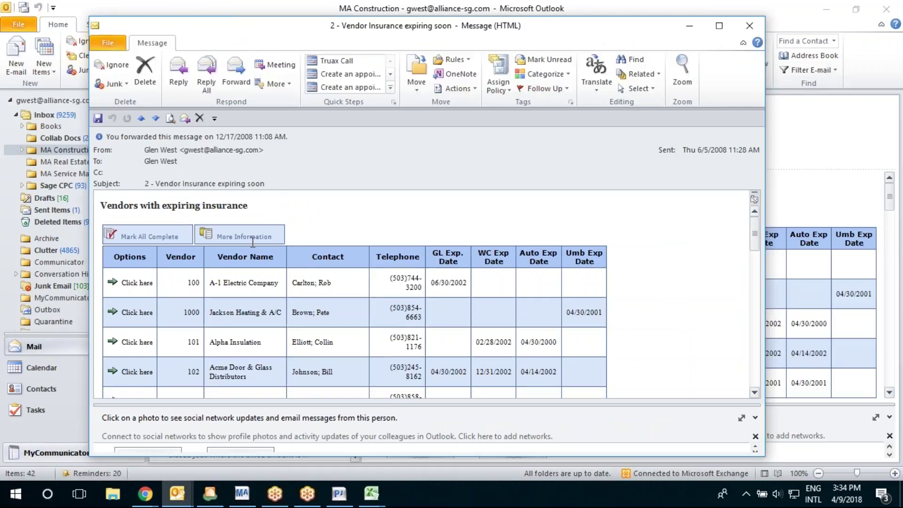
pyautogui.scroll(-1, 328, 292)
pyautogui.scroll(-1, 328, 292)
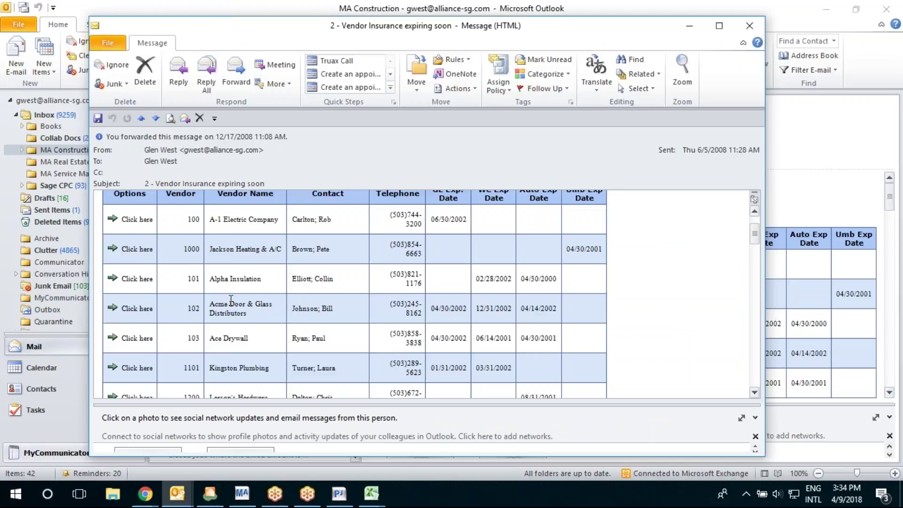
pyautogui.scroll(2, 234, 329)
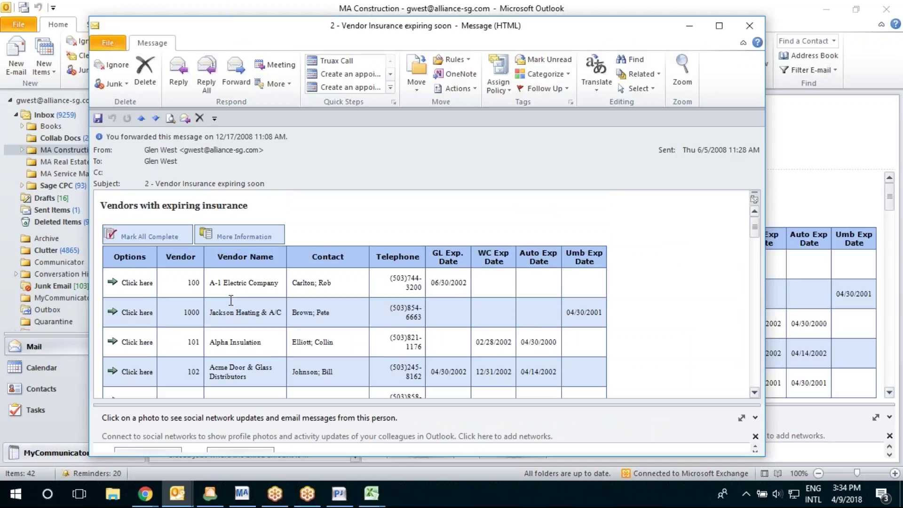
pyautogui.click(753, 26)
# - View the message "2.1 - Your General Liability Insurance is Expiring" with its attachment Insurance Requirements.doc, and return to the Sage 300 desktop
pyautogui.click(223, 310)
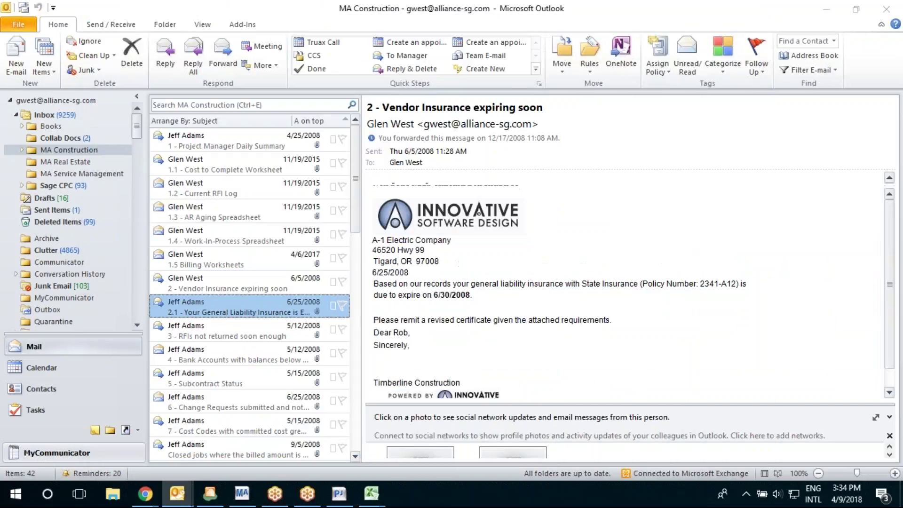
pyautogui.doubleClick(222, 311)
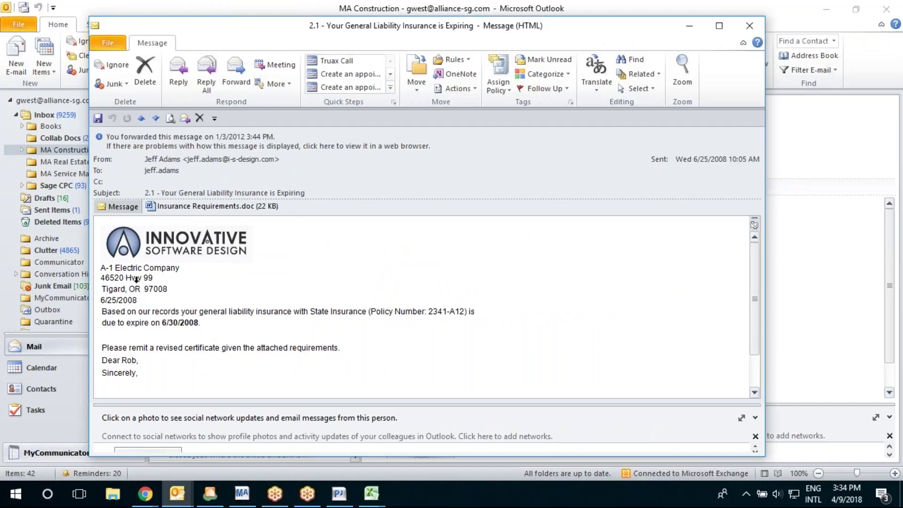
pyautogui.click(201, 208)
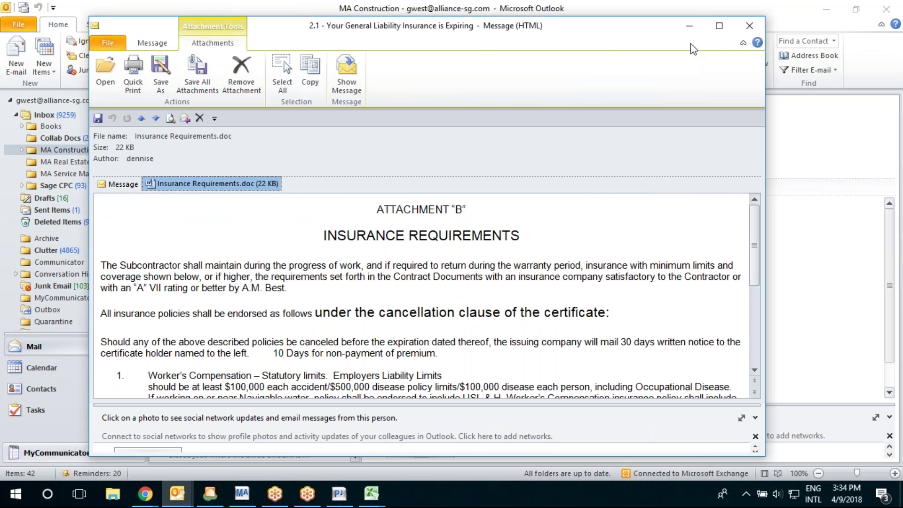
pyautogui.click(750, 25)
pyautogui.click(826, 9)
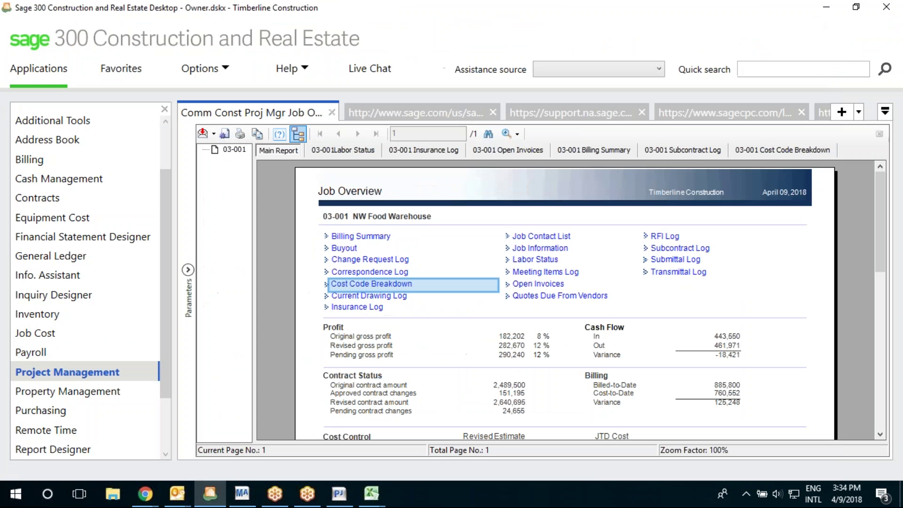